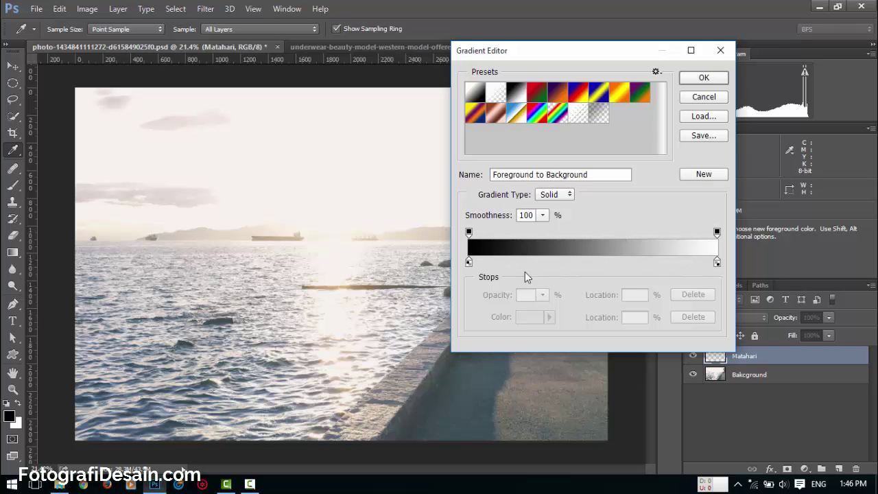
Set the gradient's starting colour stop to white (ffffff).
click(468, 263)
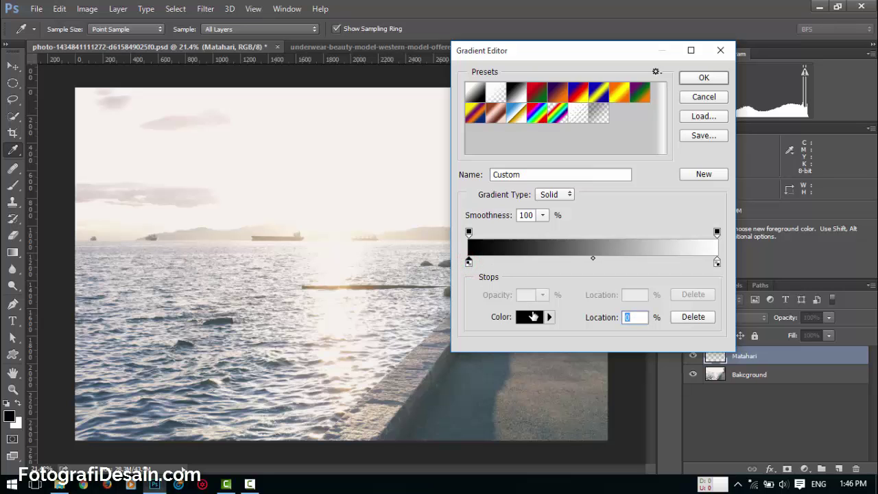
click(531, 320)
drag(235, 183, 98, 48)
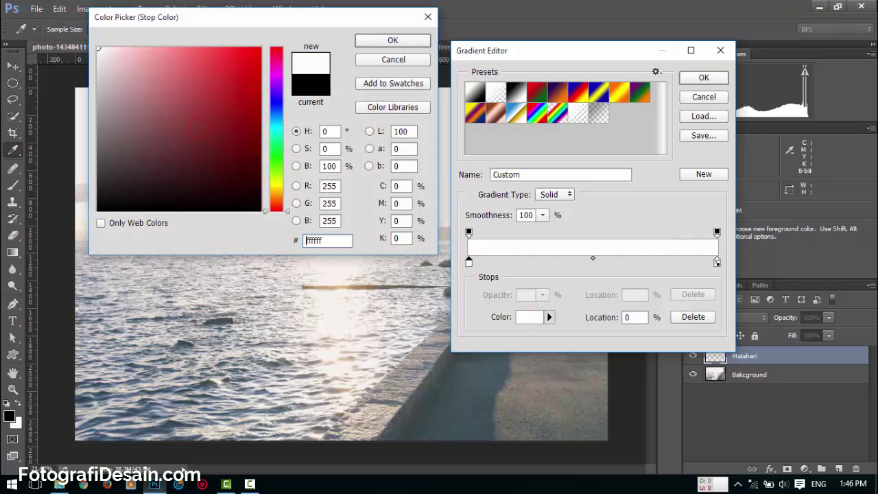
click(376, 42)
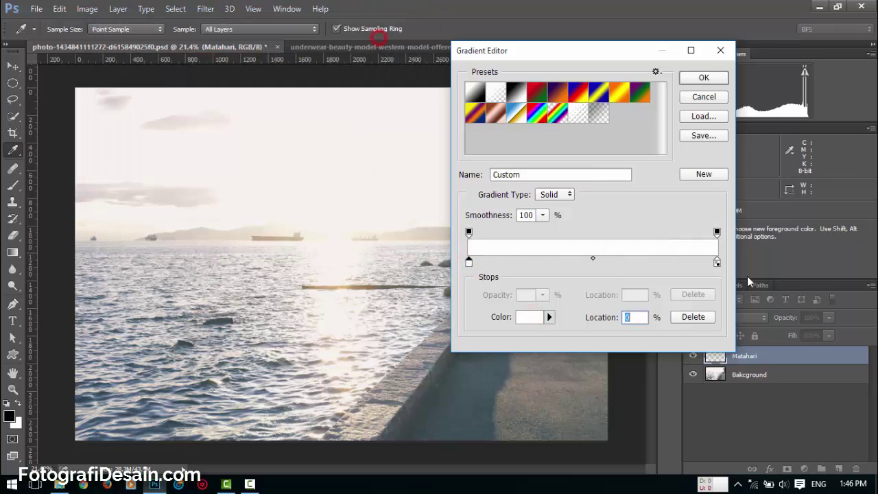
Set the gradient's ending colour stop to red (ff0000).
click(717, 263)
click(530, 318)
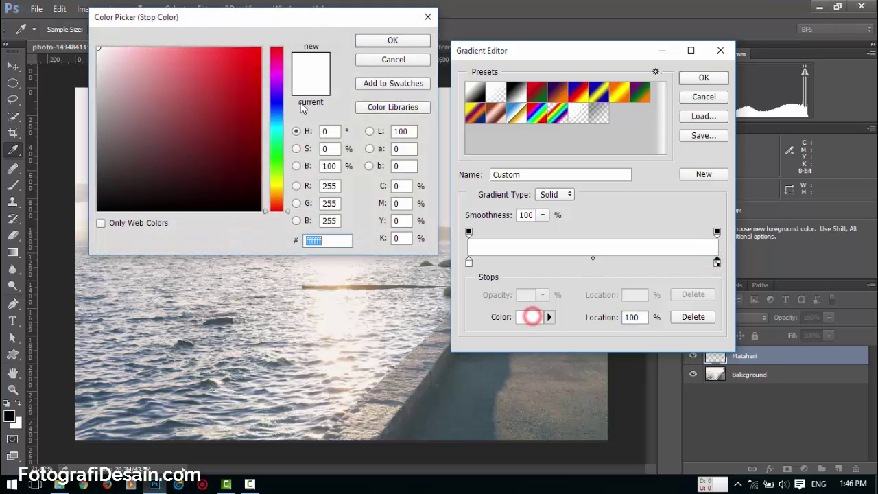
text(e41f1fff0000)
click(391, 37)
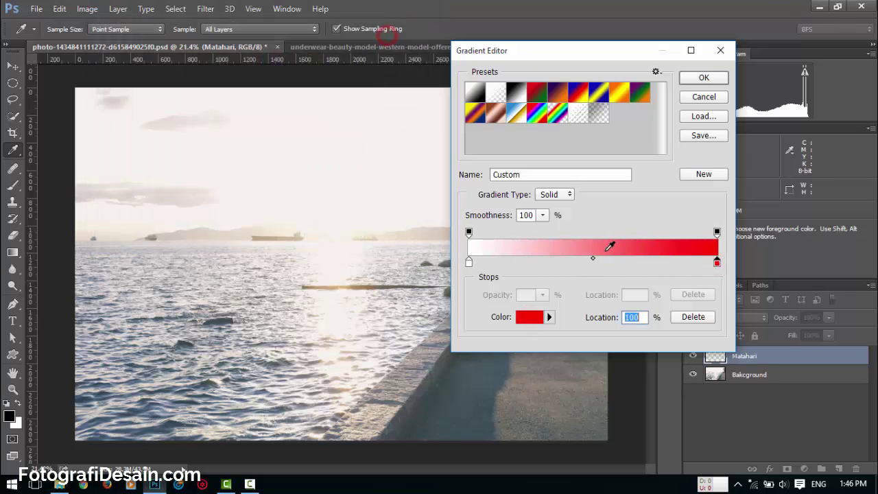
Add a middle colour stop to the gradient at 50% and colour it orange-yellow (ffb400).
click(595, 264)
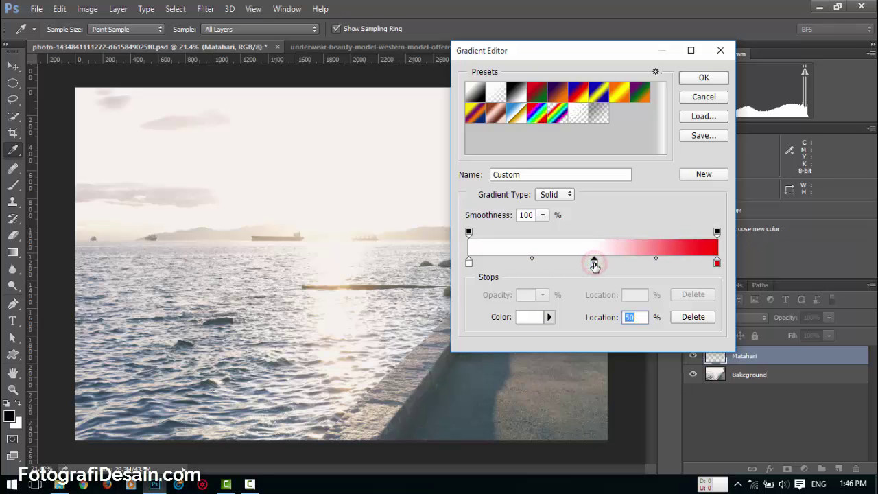
click(530, 318)
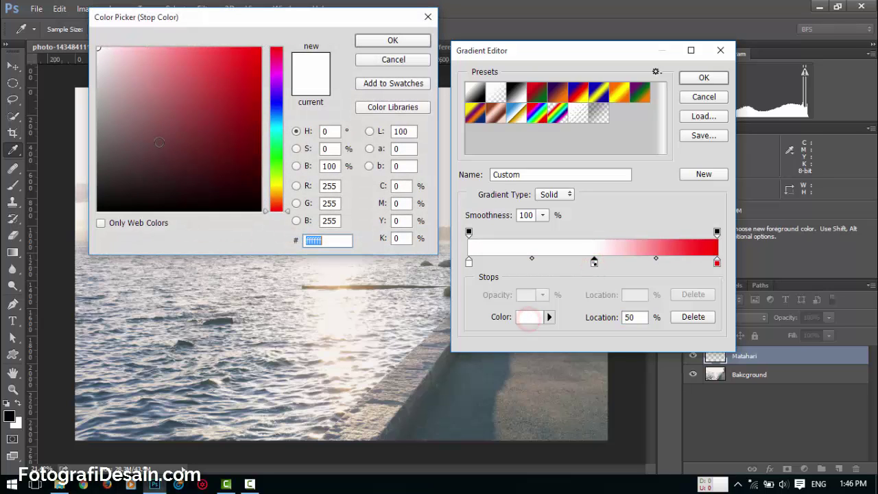
click(275, 193)
click(237, 83)
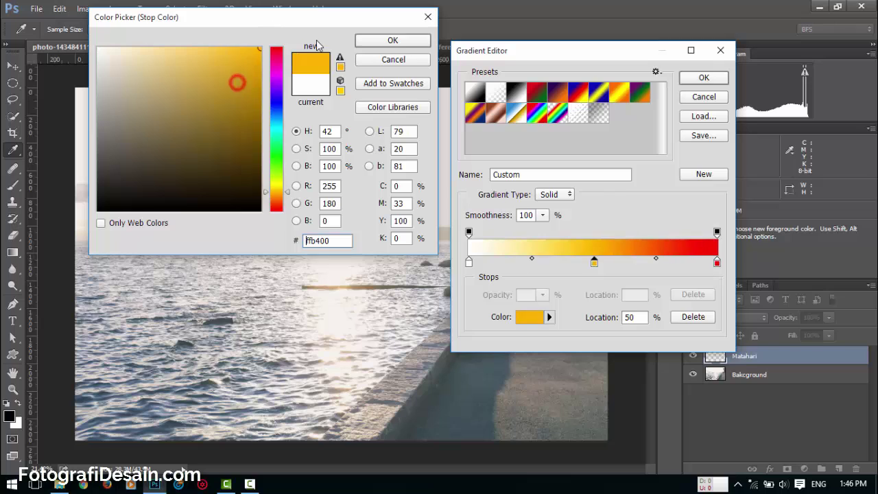
click(392, 39)
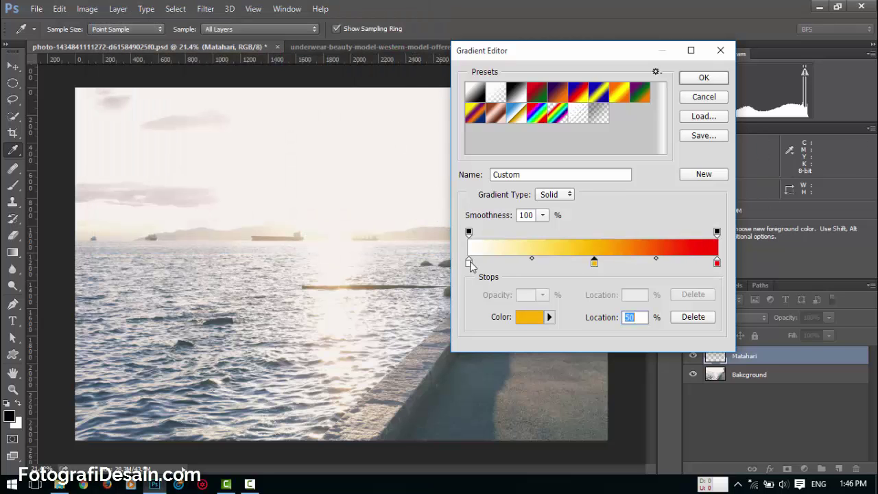
Shift the gradient's white stop slightly inward, move the orange-yellow stop to 59%, and accept the custom gradient.
drag(469, 263, 495, 265)
drag(594, 263, 618, 265)
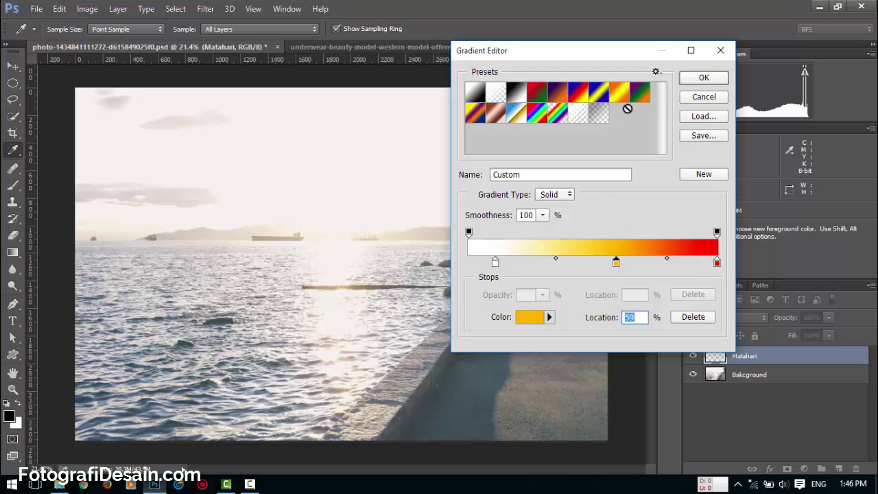
click(703, 79)
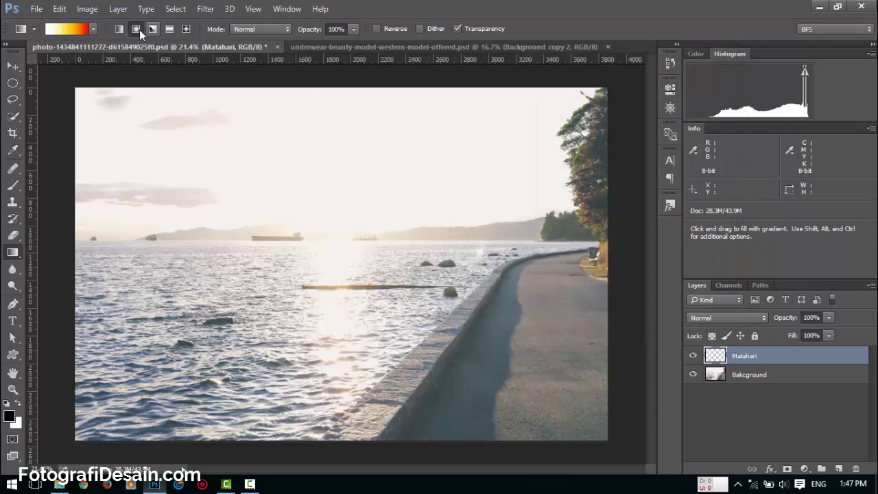
Fill the Matahari layer with a small radial gradient centred on the sun's reflection just below the horizon.
click(137, 29)
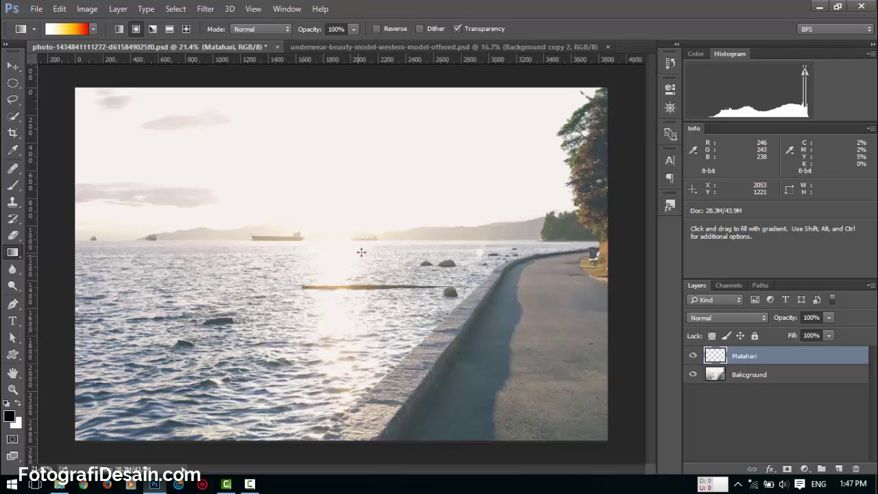
drag(354, 261, 397, 299)
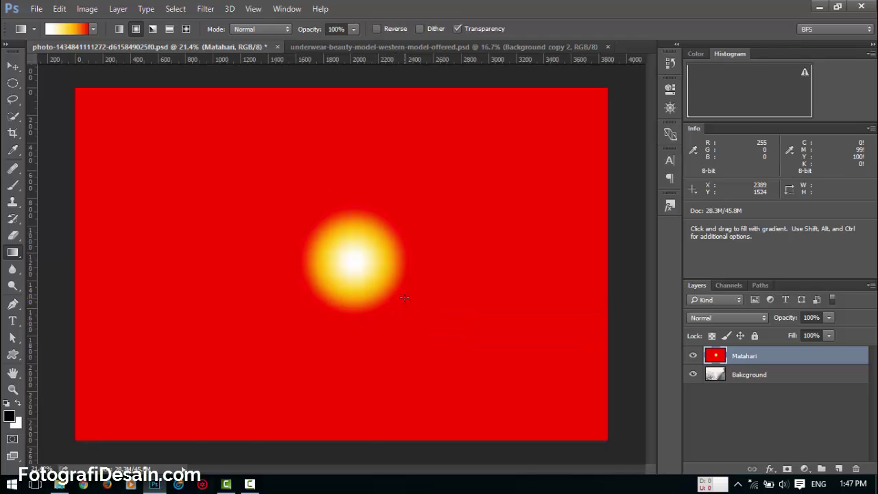
Select a circle about 1100 px wide centred on the glowing sun and turn it into a layer mask on the Matahari layer.
click(12, 82)
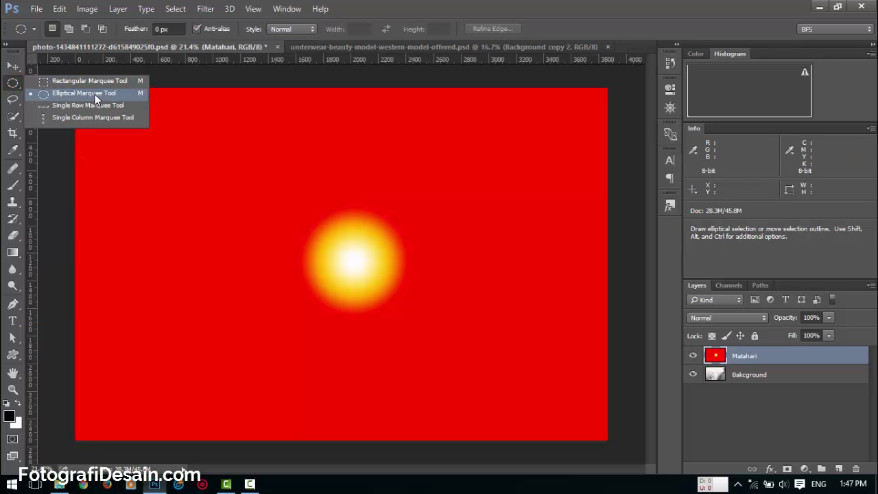
click(94, 94)
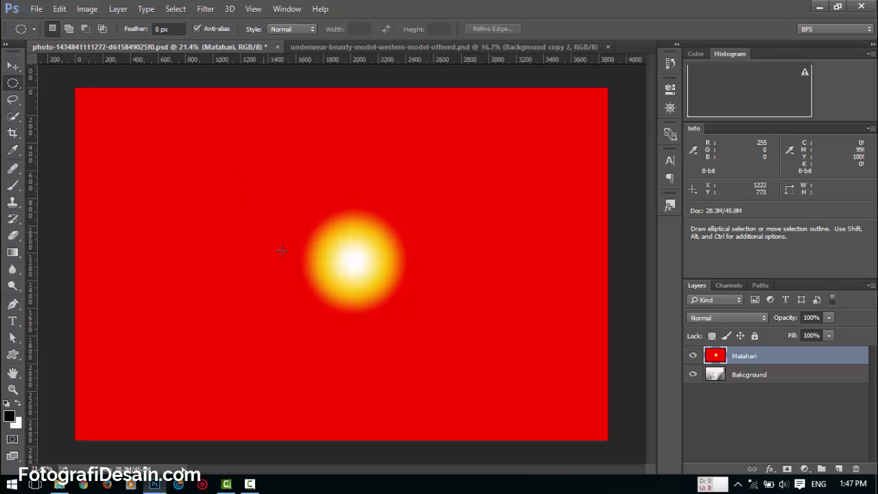
key(shift)
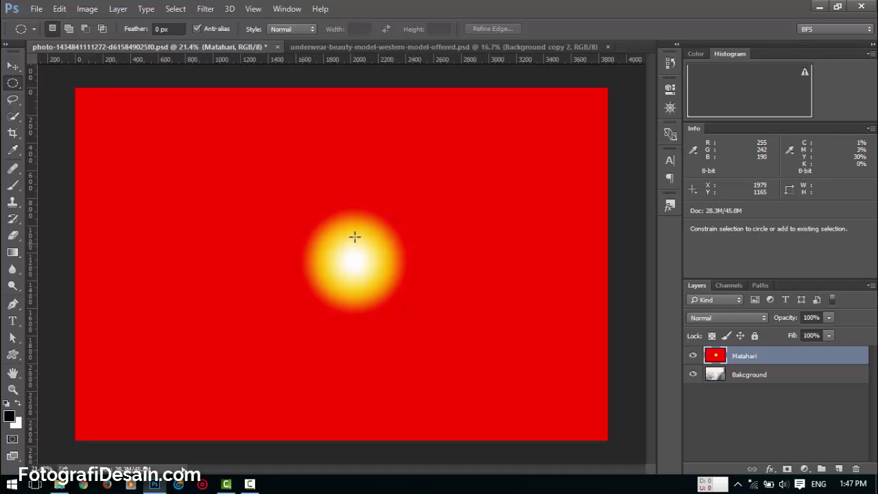
key(alt)
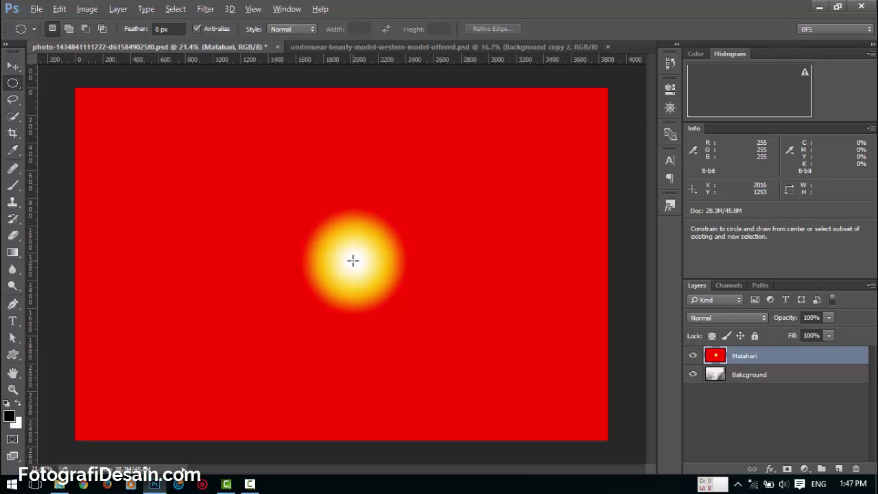
drag(353, 261, 247, 182)
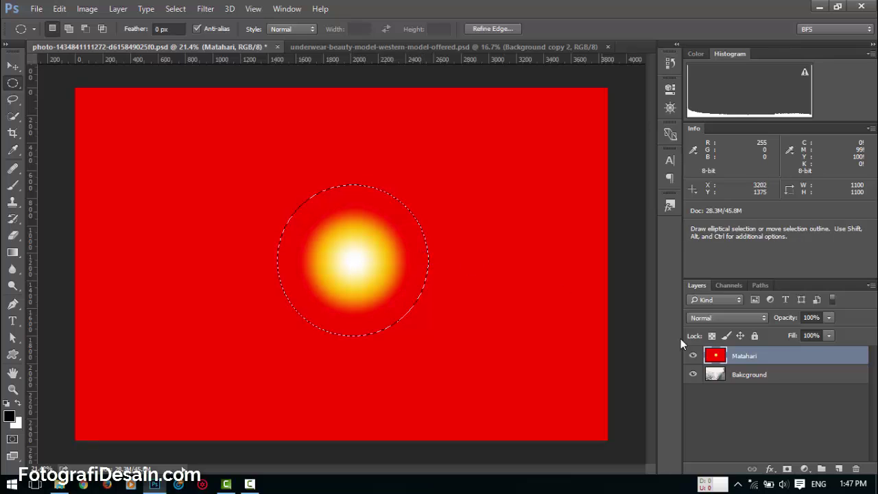
click(788, 470)
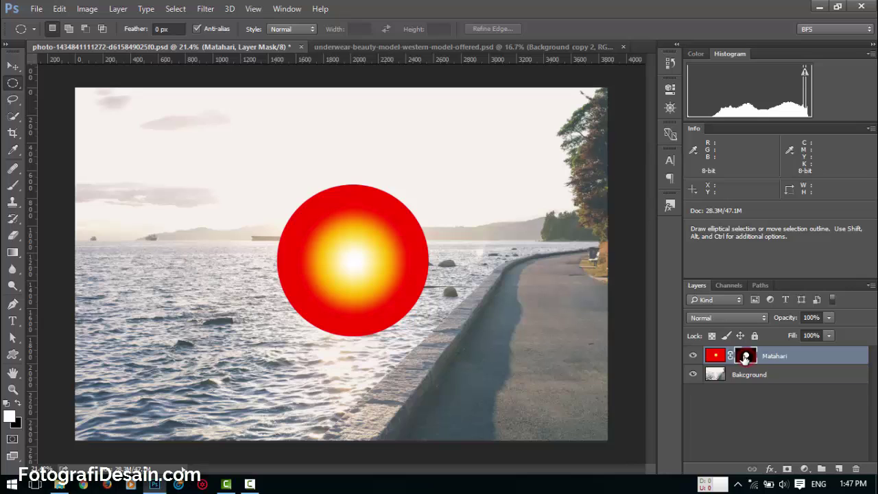
Soften the Matahari layer's mask with a Gaussian Blur of 225.1 pixels radius.
click(206, 9)
mouse_move(290, 152)
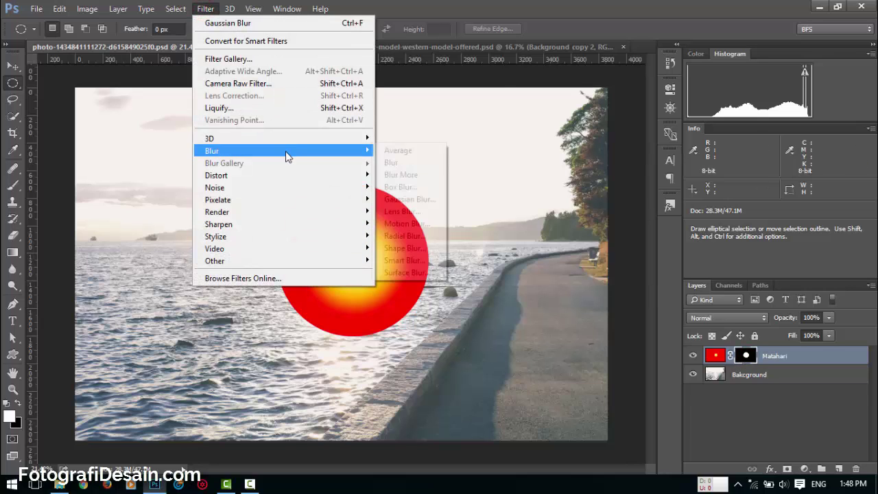
click(418, 200)
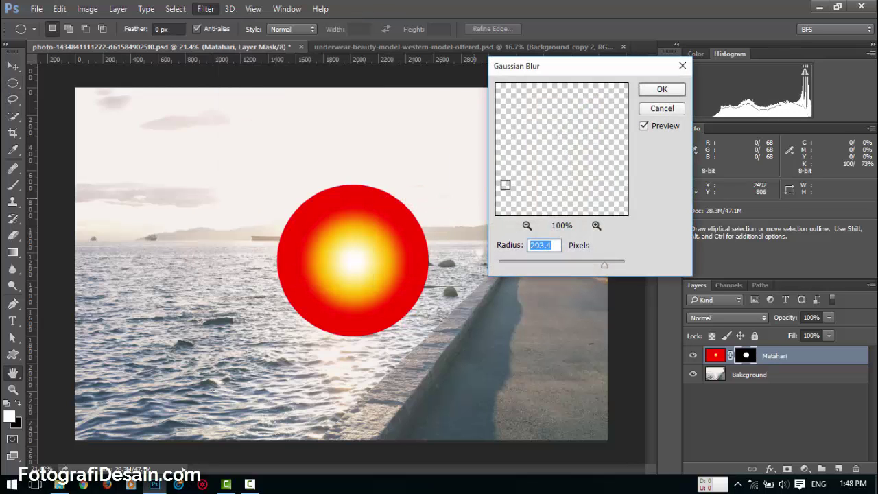
click(604, 268)
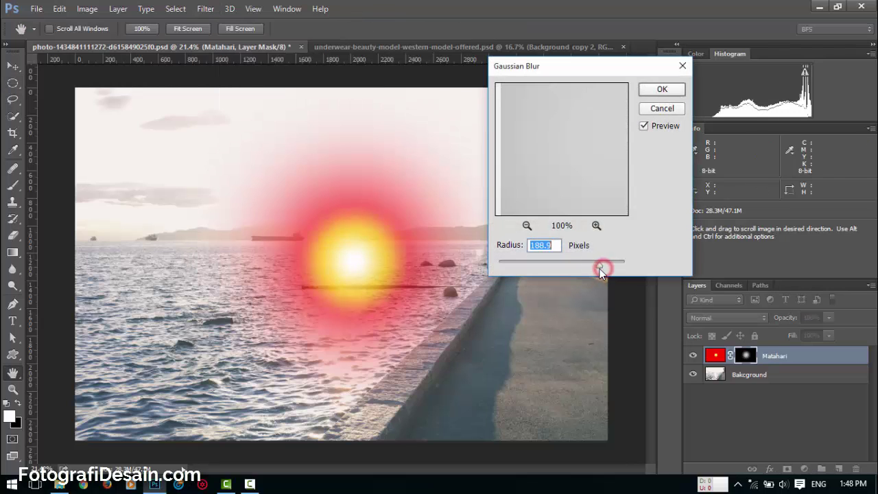
drag(604, 267, 604, 268)
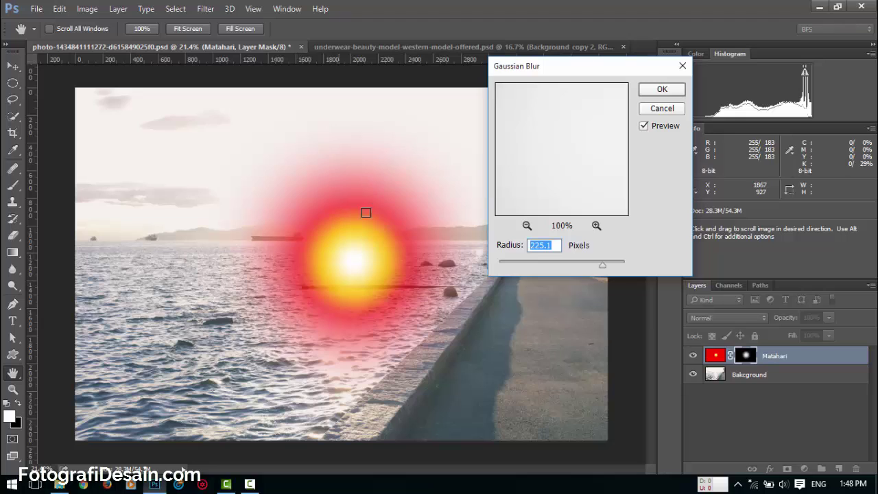
click(662, 90)
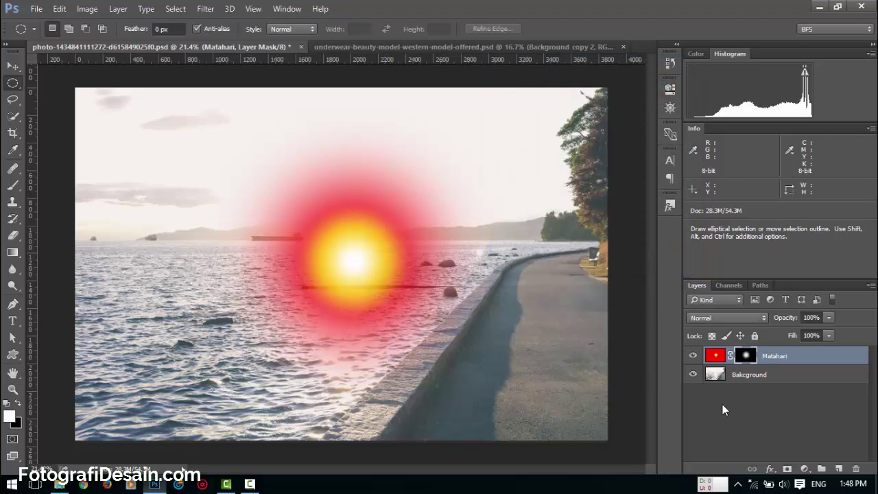
click(716, 356)
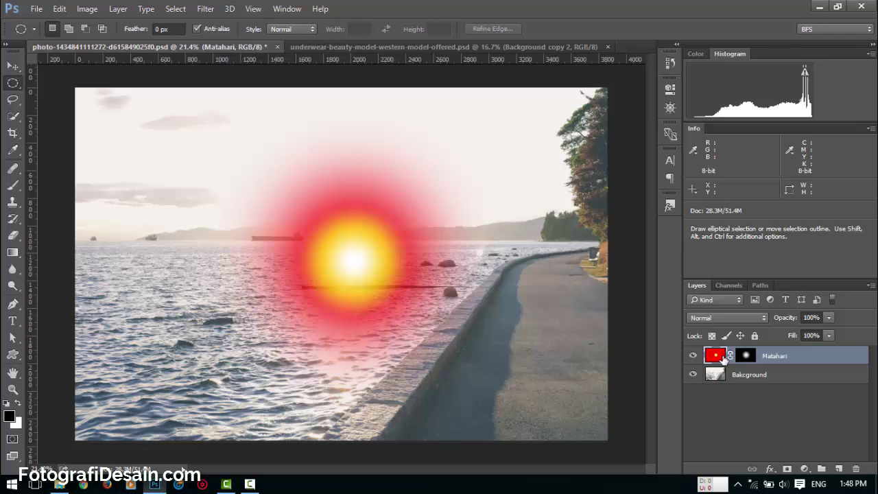
key(ctrl+t)
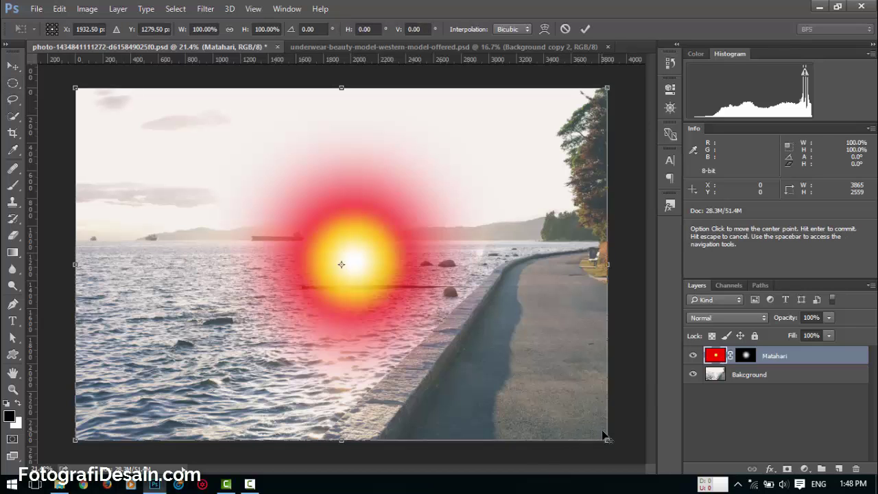
drag(605, 436, 608, 461)
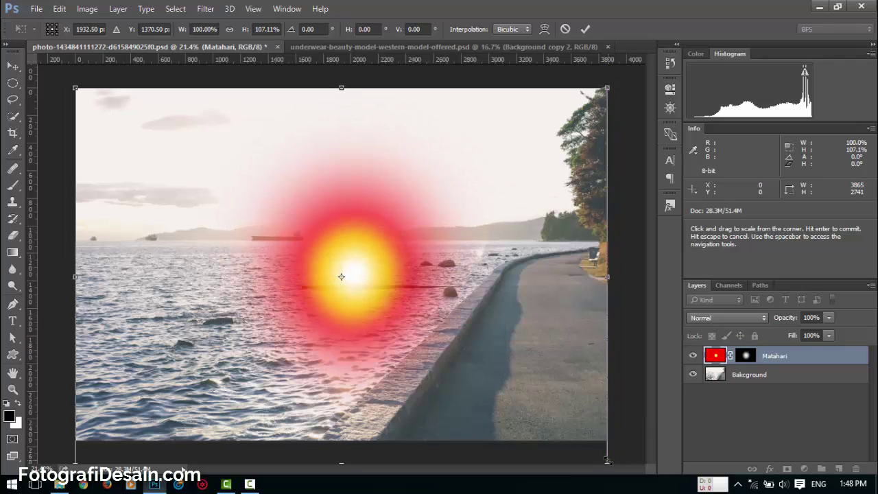
key(Return)
key(m)
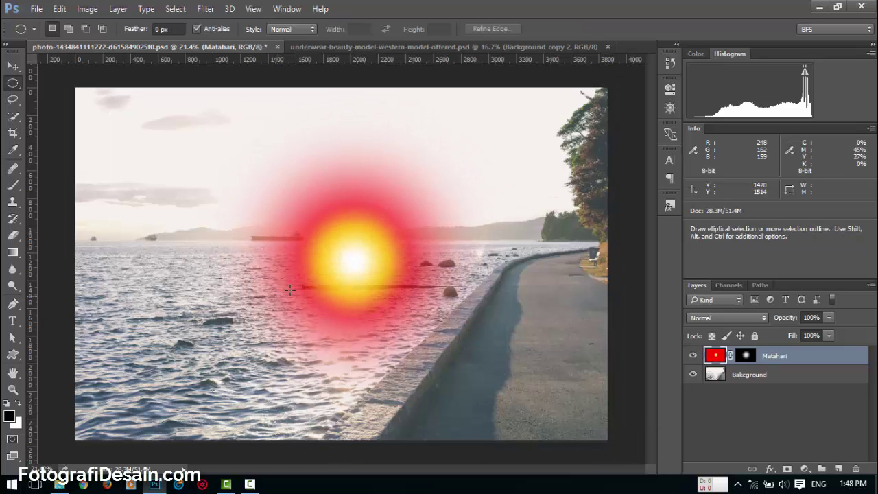
Move the sun glow onto the bright spot at the horizon and set the Matahari layer's blend mode to Screen.
click(13, 66)
mouse_move(337, 247)
mouse_down()
mouse_move(261, 212)
mouse_move(395, 285)
mouse_move(257, 291)
mouse_move(383, 255)
mouse_move(323, 256)
mouse_move(305, 272)
mouse_move(427, 264)
mouse_move(419, 259)
mouse_move(463, 239)
mouse_move(290, 197)
mouse_move(278, 227)
mouse_move(363, 220)
mouse_move(338, 236)
mouse_move(355, 236)
mouse_move(326, 238)
mouse_move(343, 241)
mouse_up()
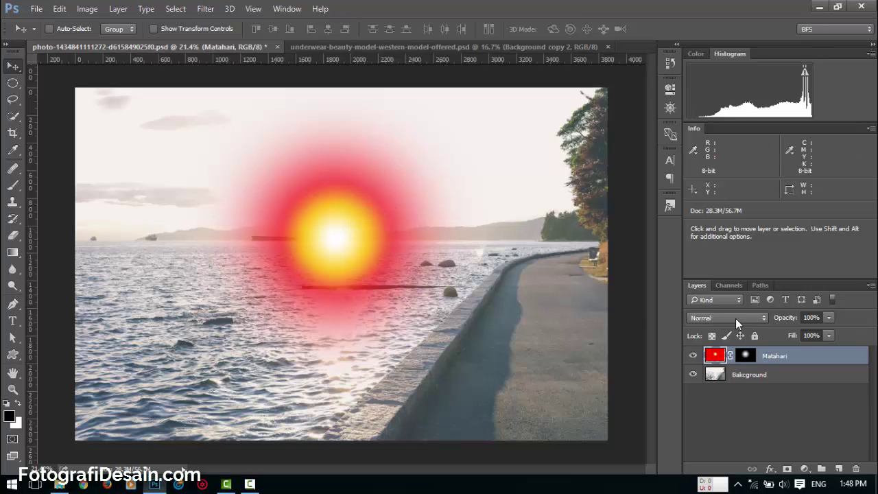
click(736, 319)
click(726, 144)
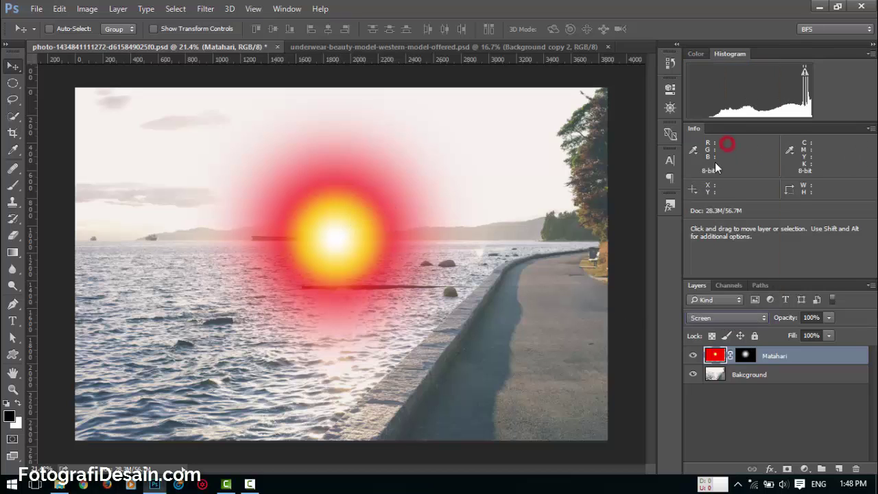
Compare the photo with the Matahari layer hidden and shown.
click(694, 355)
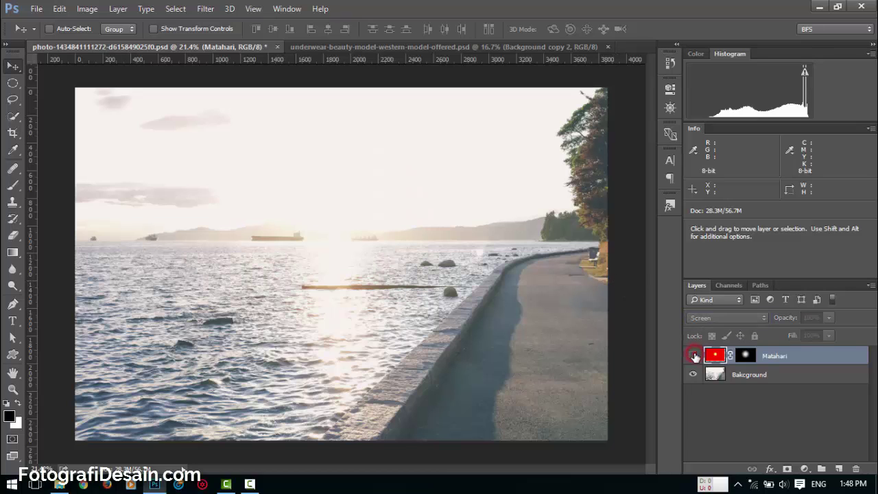
click(694, 355)
click(694, 356)
click(694, 356)
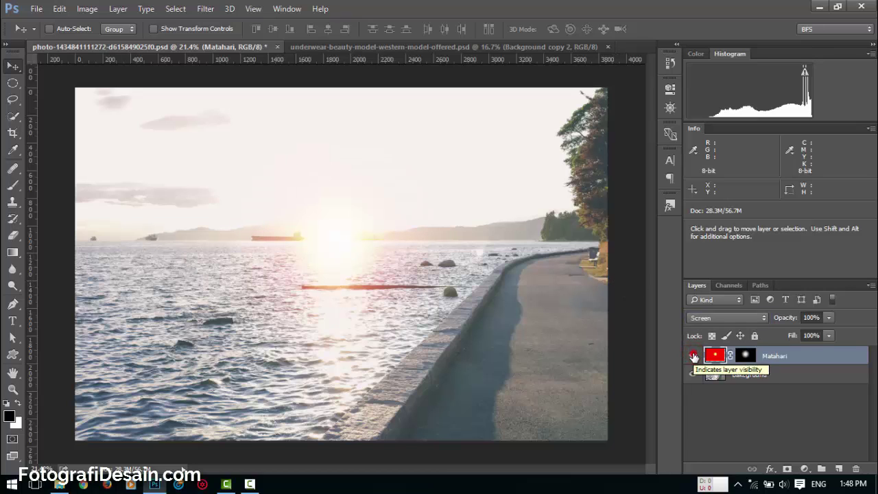
click(694, 355)
click(694, 355)
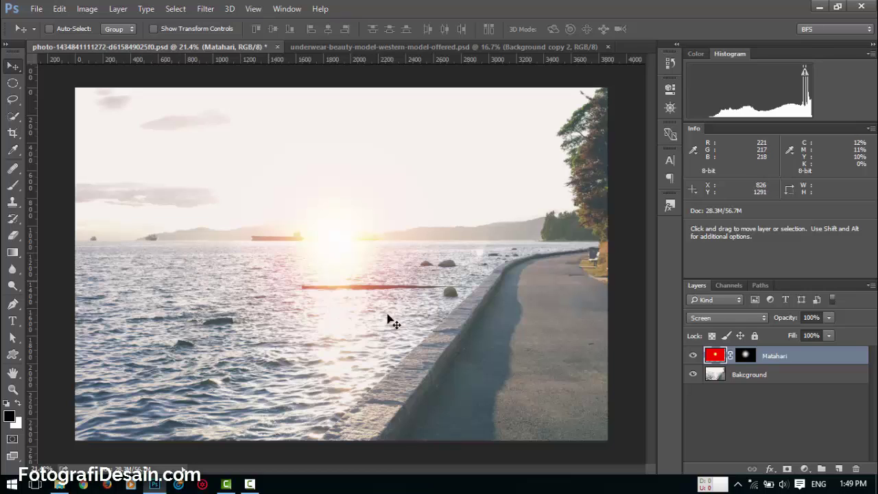
Add a Curves adjustment layer above the Matahari layer.
click(804, 468)
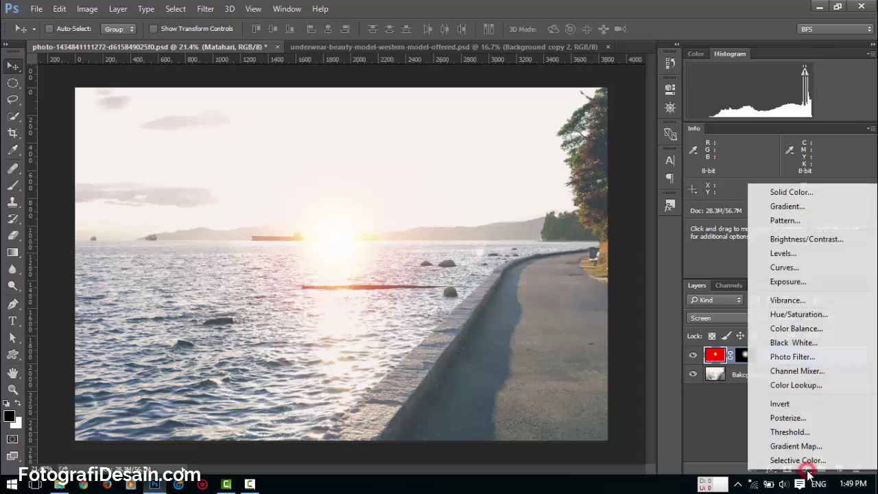
click(803, 268)
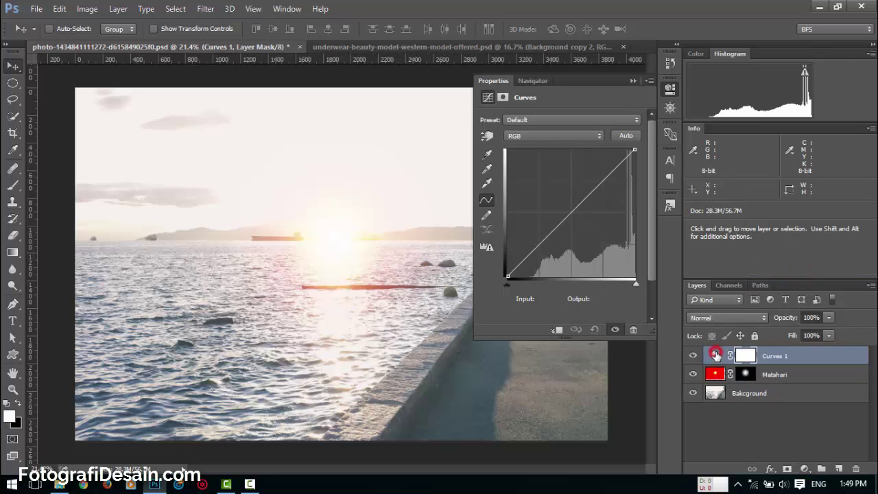
Move the Curves adjustment layer below the Matahari layer and rename it "Tone matahari".
drag(716, 354, 725, 383)
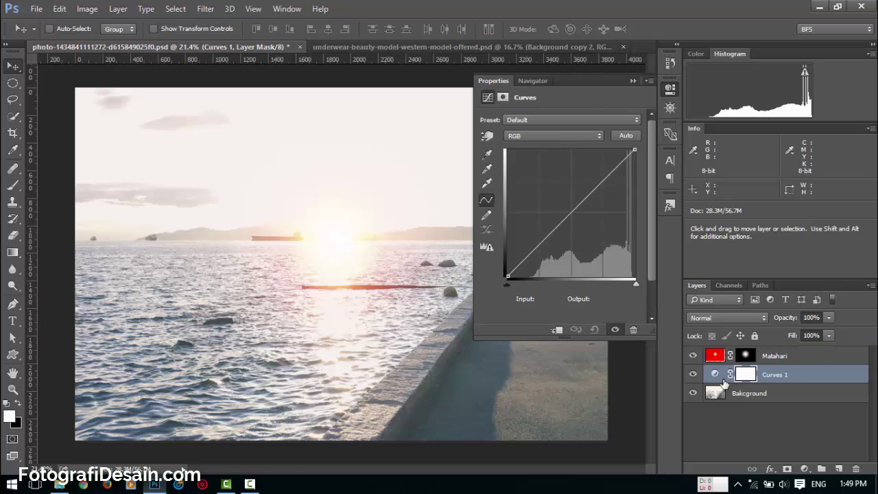
double_click(774, 374)
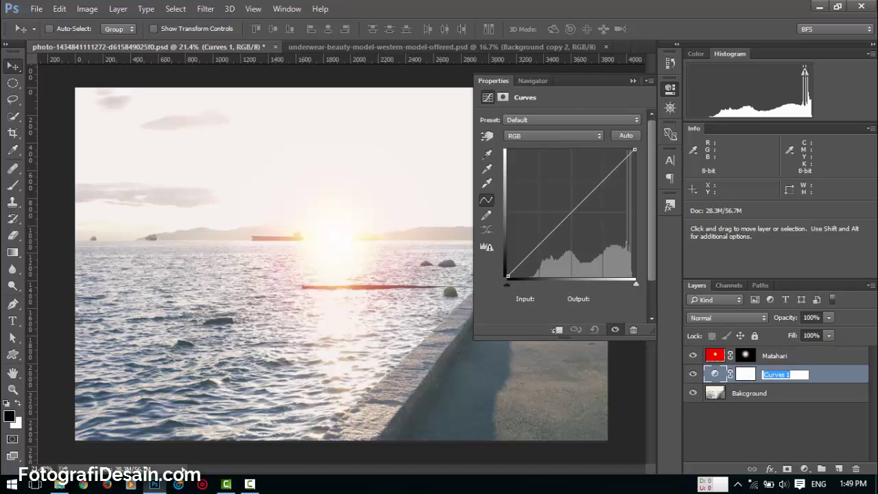
text(Tone matahari)
key(Return)
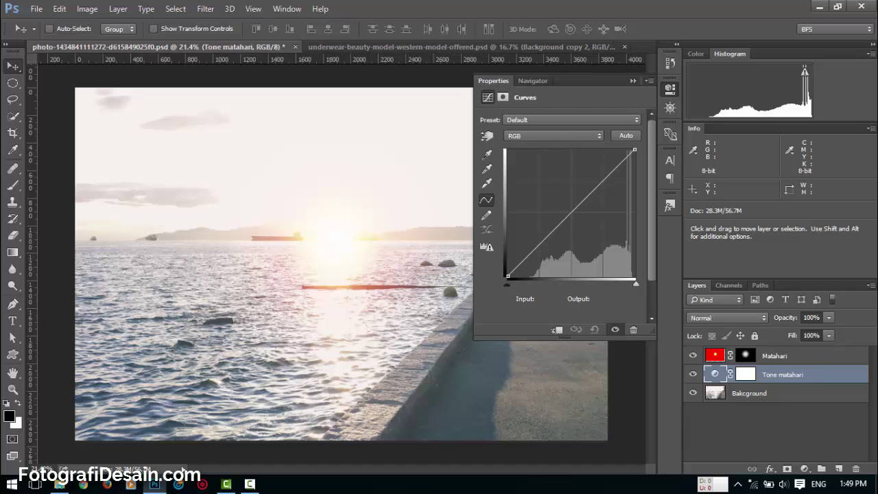
Raise the midpoint of the Tone matahari curve to output 172 in the Red channel and 144 in the Green channel.
click(718, 372)
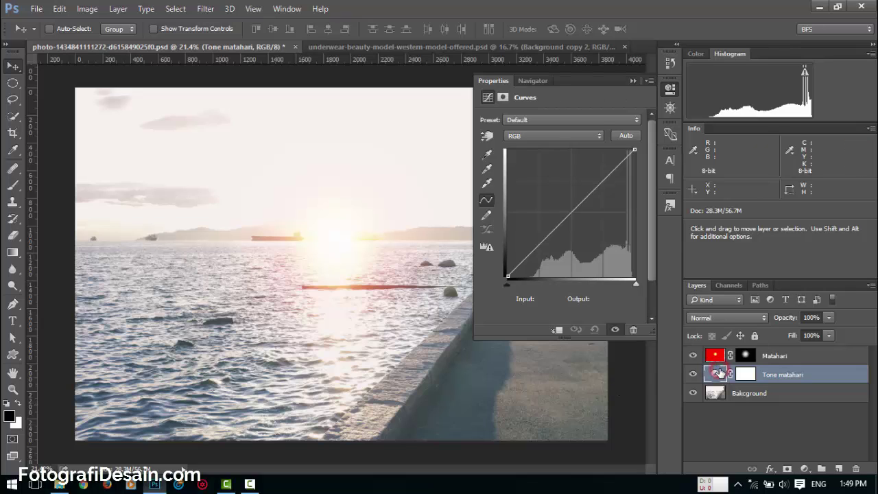
click(563, 136)
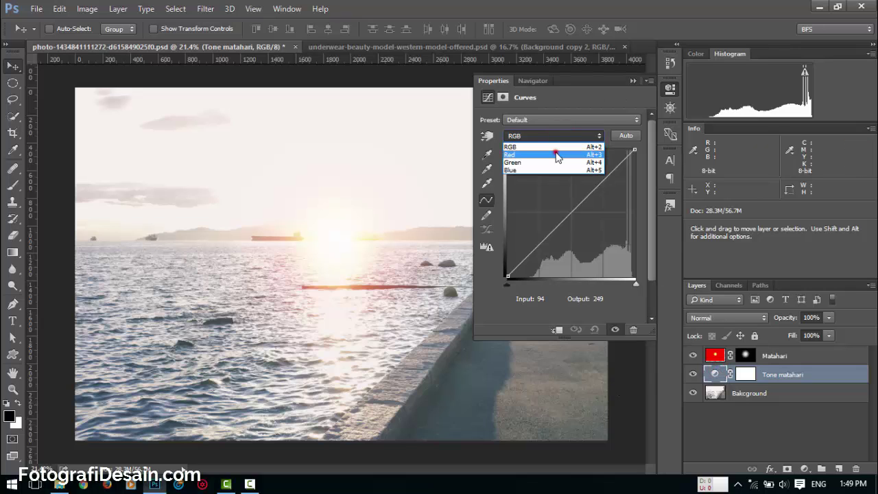
click(555, 154)
drag(572, 212, 571, 190)
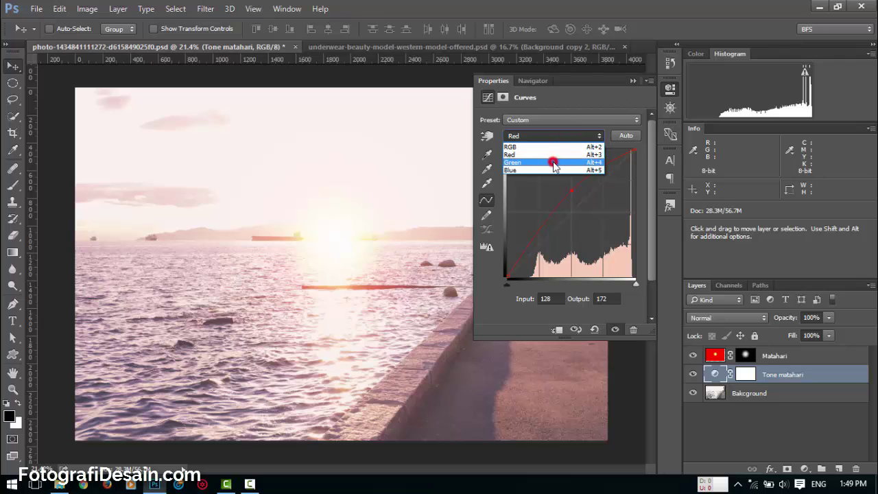
click(553, 162)
drag(570, 213, 572, 205)
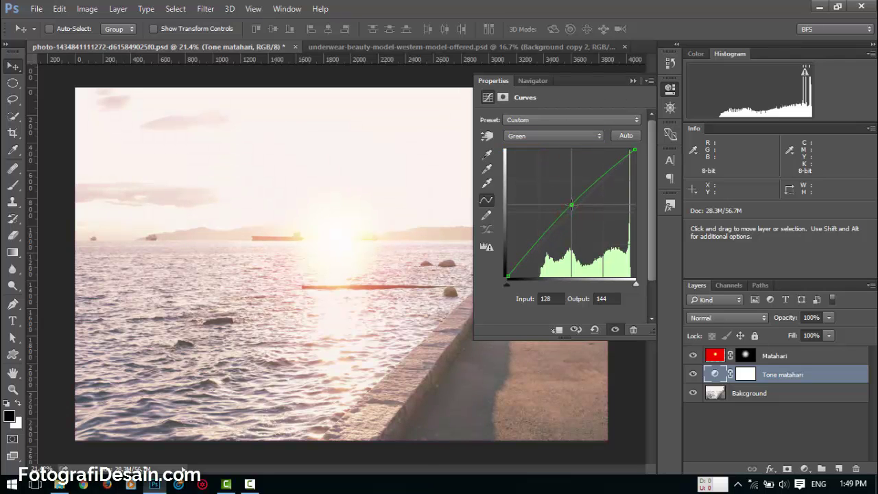
Lower the Blue curve's midpoint to output 95 and raise the Red curve's midpoint further to about 185.
click(559, 136)
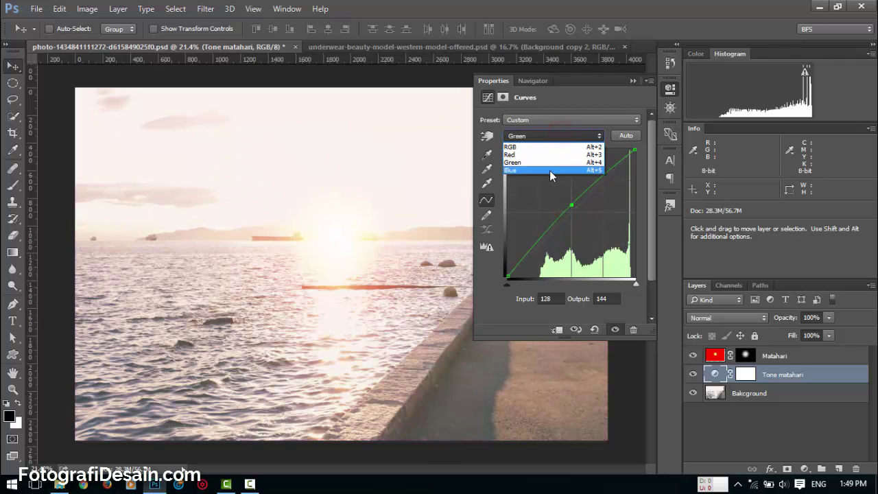
click(549, 170)
drag(572, 214, 572, 231)
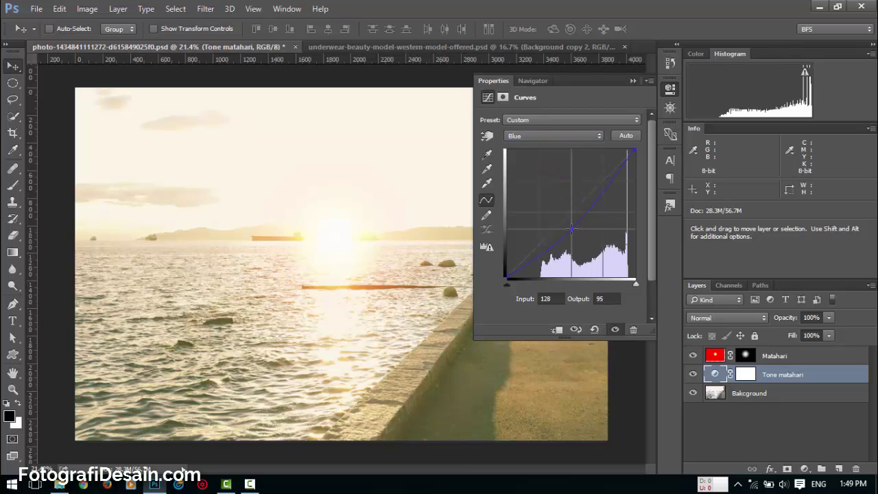
click(567, 136)
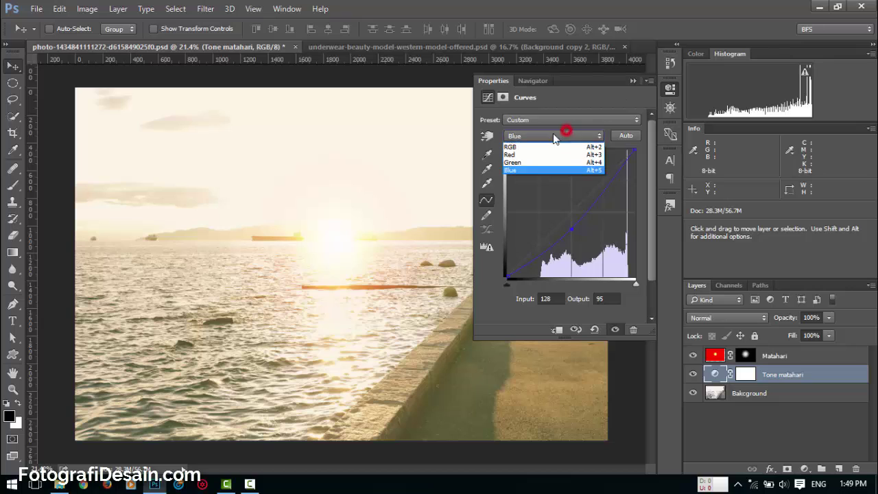
click(534, 156)
drag(571, 188, 569, 186)
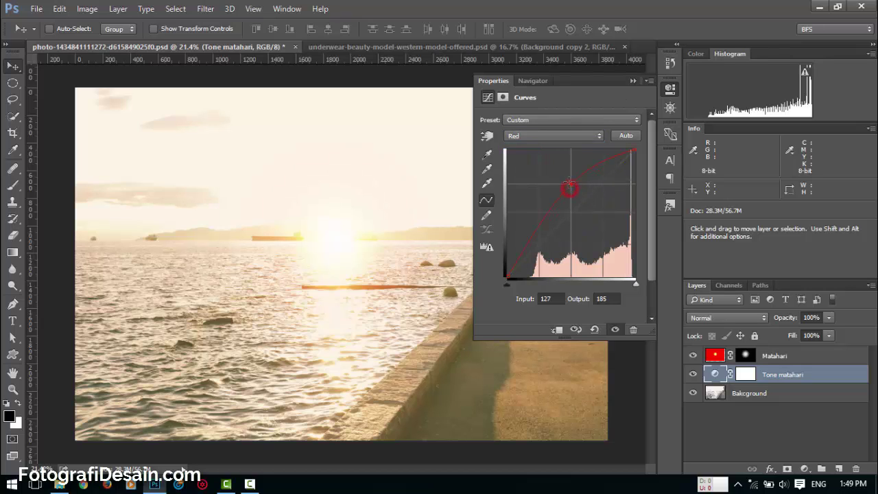
click(669, 90)
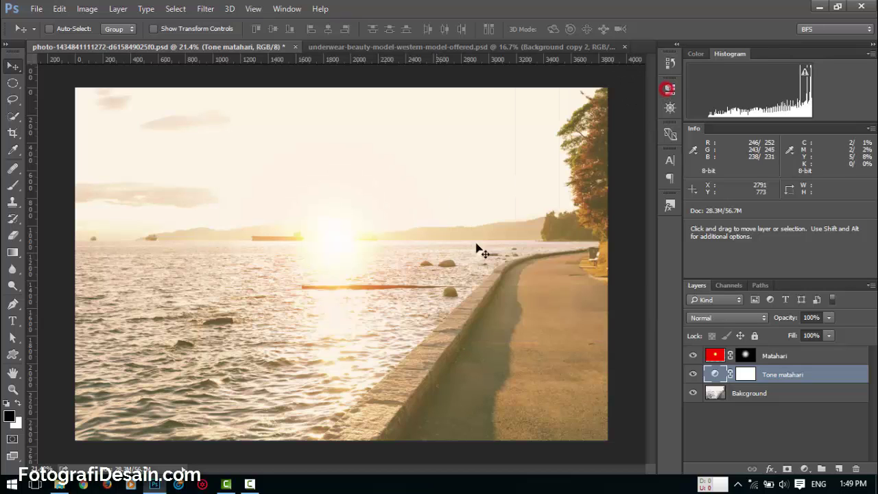
Invert the Tone matahari mask to black and paint it white with a large 20% opacity brush across the water and path around the sun.
click(750, 377)
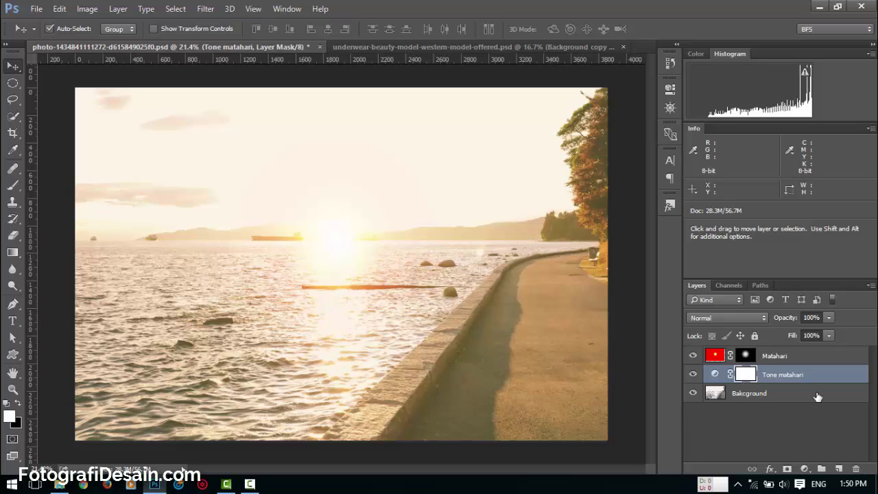
key(ctrl+i)
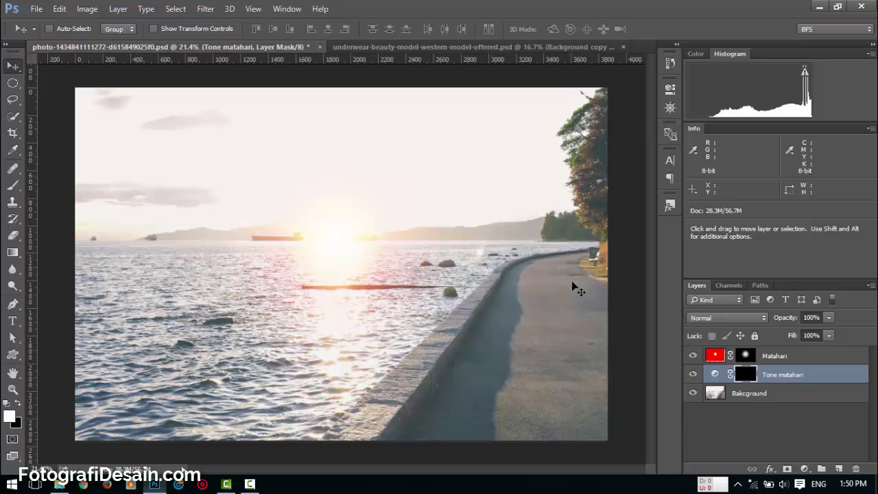
click(12, 185)
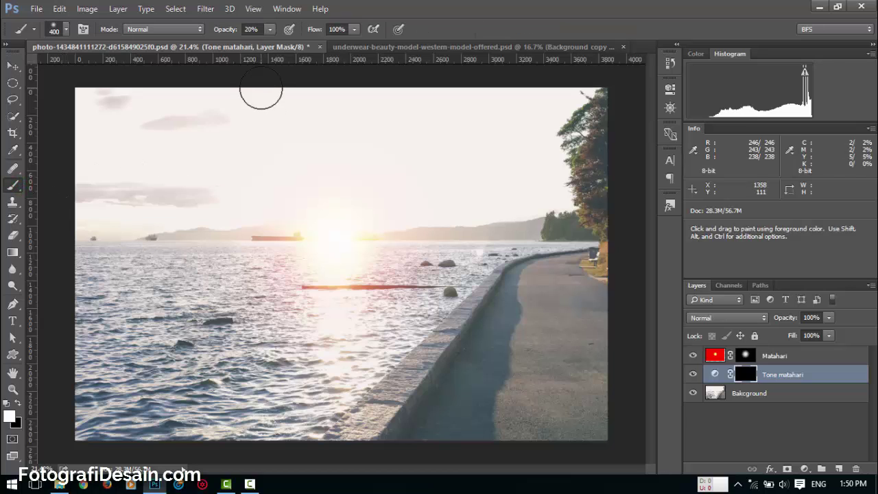
click(268, 29)
click(363, 7)
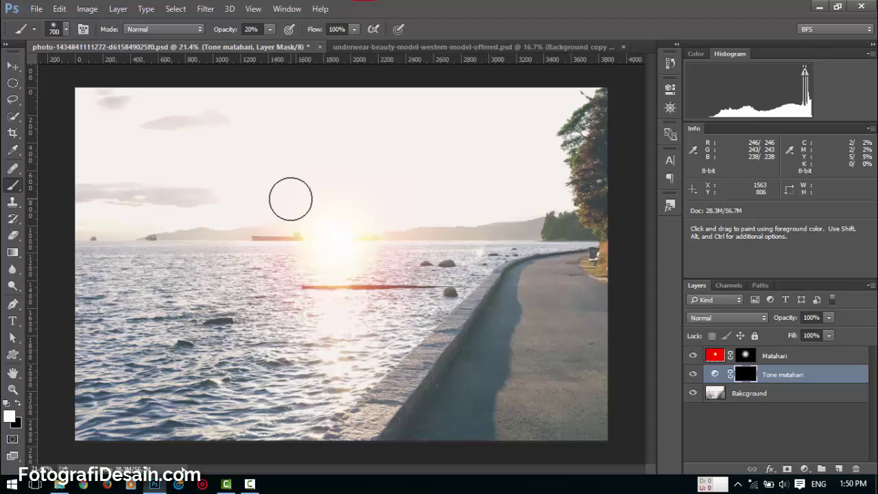
drag(202, 261, 525, 259)
mouse_move(196, 251)
mouse_down()
mouse_move(186, 288)
mouse_move(391, 304)
mouse_move(438, 345)
mouse_move(453, 261)
mouse_move(524, 229)
mouse_move(81, 337)
mouse_move(48, 272)
mouse_up()
drag(108, 292, 556, 259)
drag(555, 258, 375, 306)
mouse_move(375, 306)
mouse_down()
mouse_move(253, 357)
mouse_move(59, 279)
mouse_up()
drag(59, 278, 457, 365)
Compare the photo with the Tone matahari layer hidden and shown.
click(694, 374)
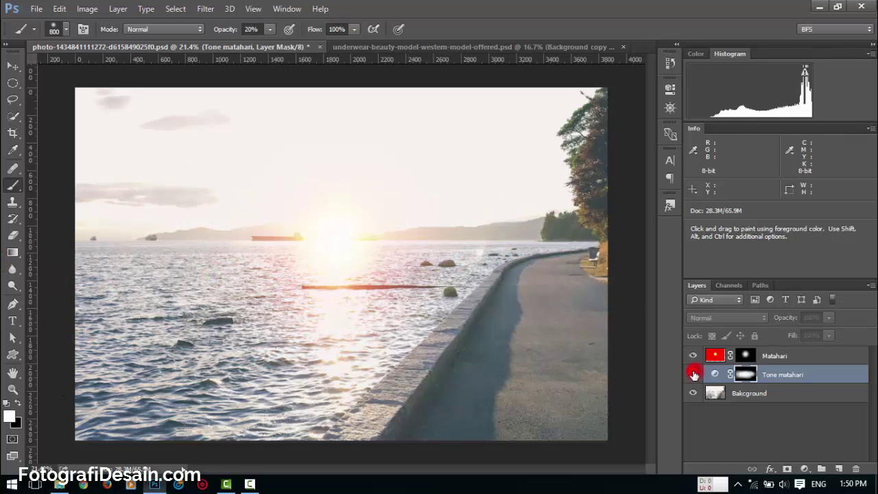
click(694, 374)
click(766, 375)
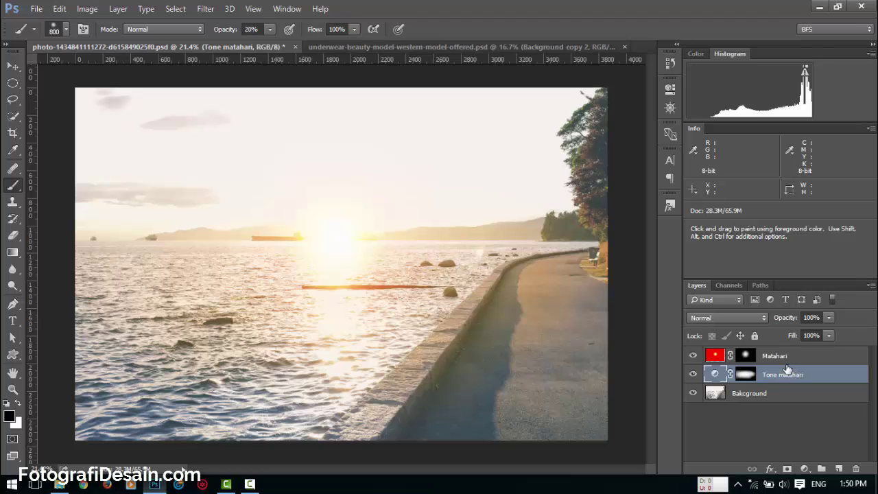
Add a Color Balance adjustment layer above the Matahari layer and rename it "Color grading 1".
click(778, 357)
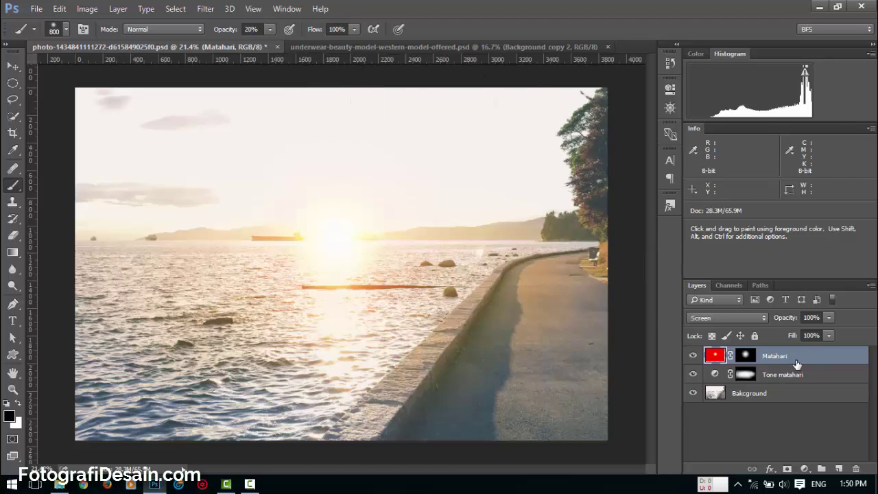
click(805, 470)
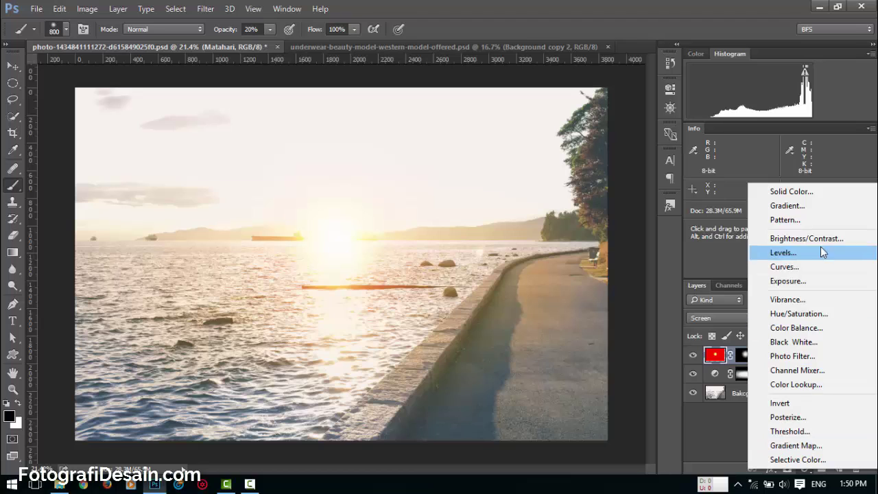
click(823, 328)
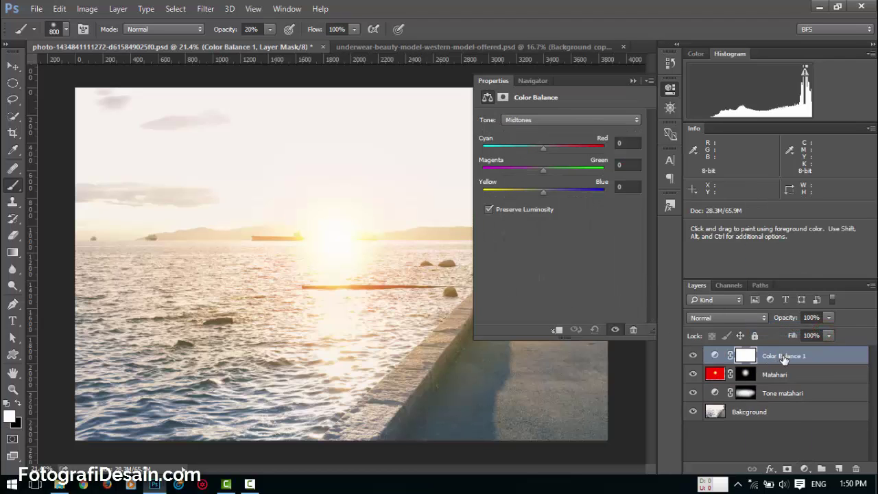
double_click(785, 356)
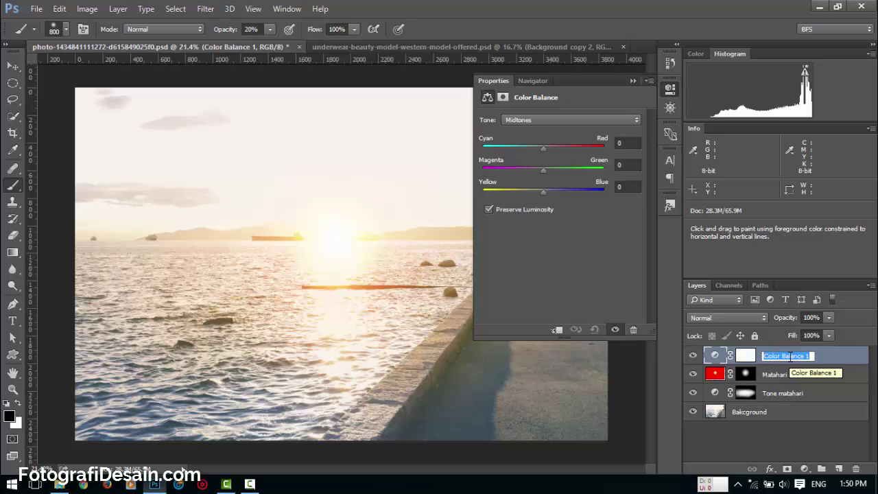
text(Color gradi)
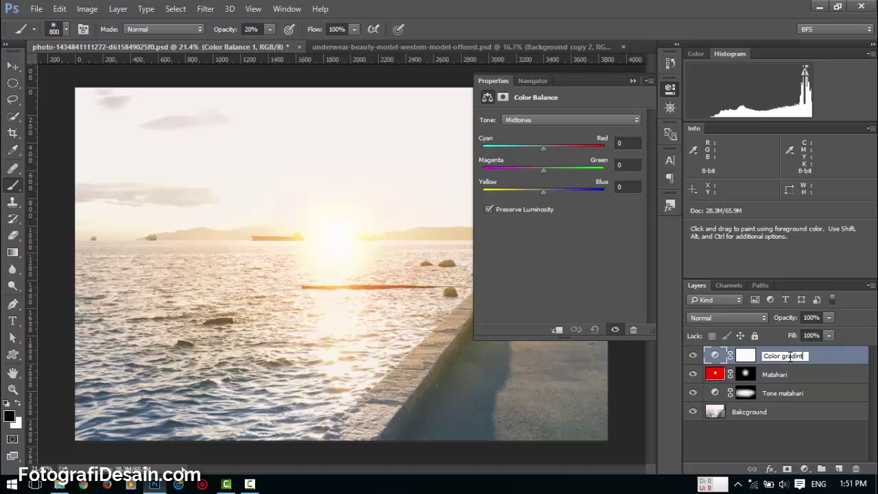
text(ng 1)
key(Return)
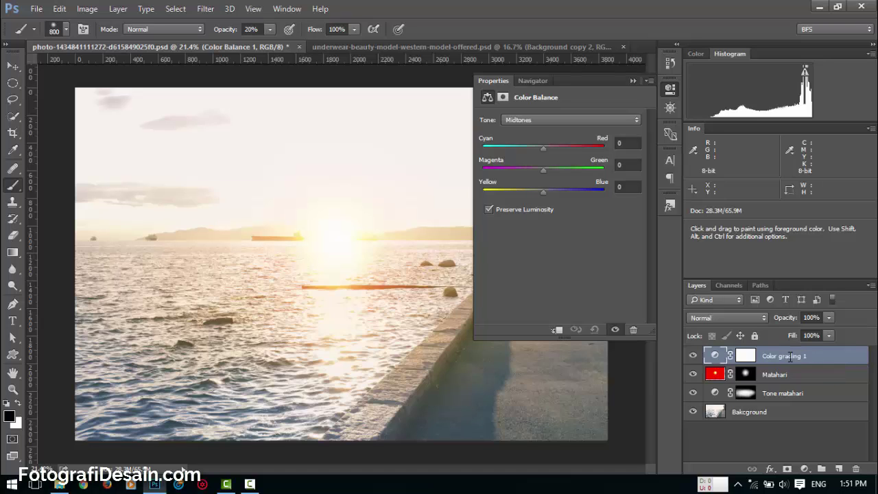
Set the Color grading 1 highlights to Cyan-Red +31, Magenta-Green +8 and Yellow-Blue -9.
click(543, 120)
click(549, 146)
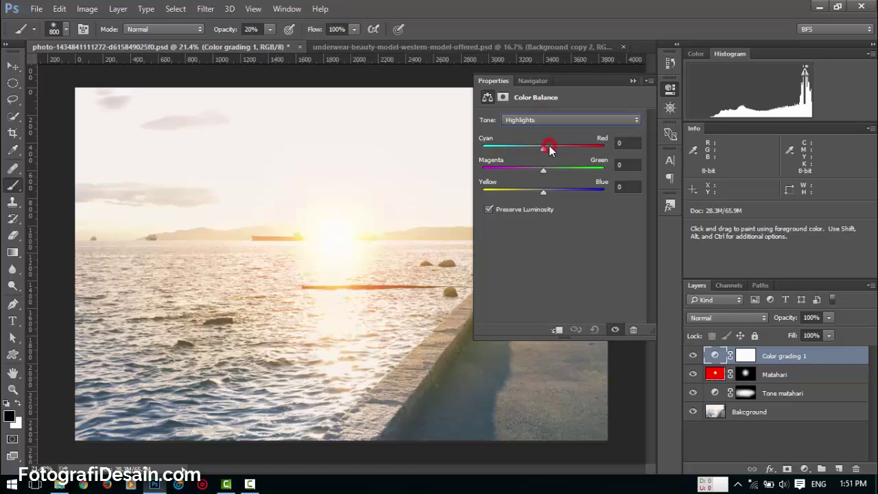
drag(546, 150, 538, 190)
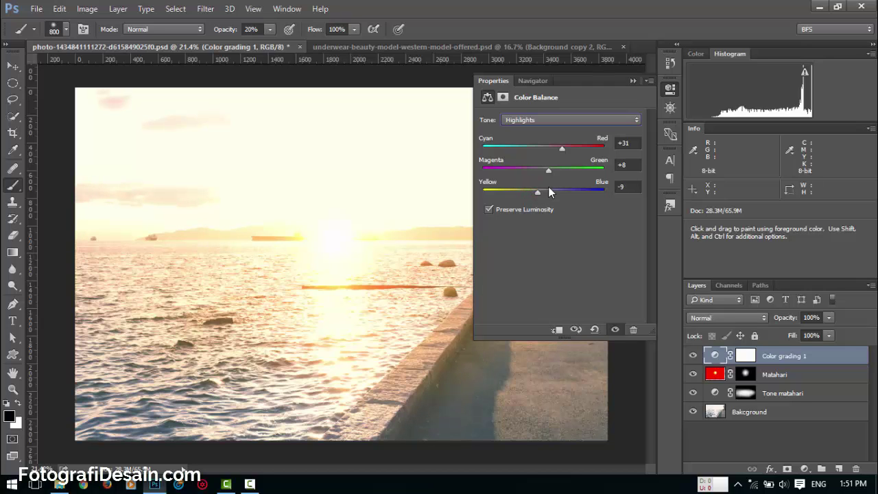
click(671, 88)
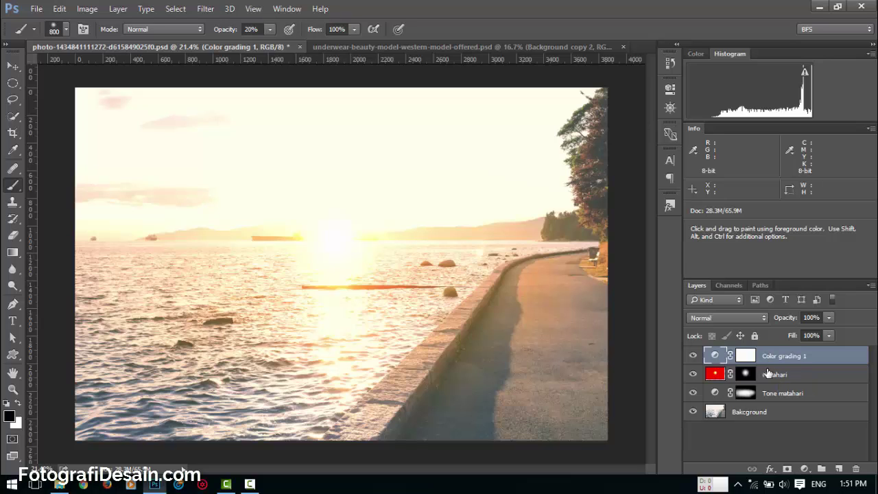
Add a Solid Color fill layer in dark blue above the Color grading 1 layer.
click(806, 470)
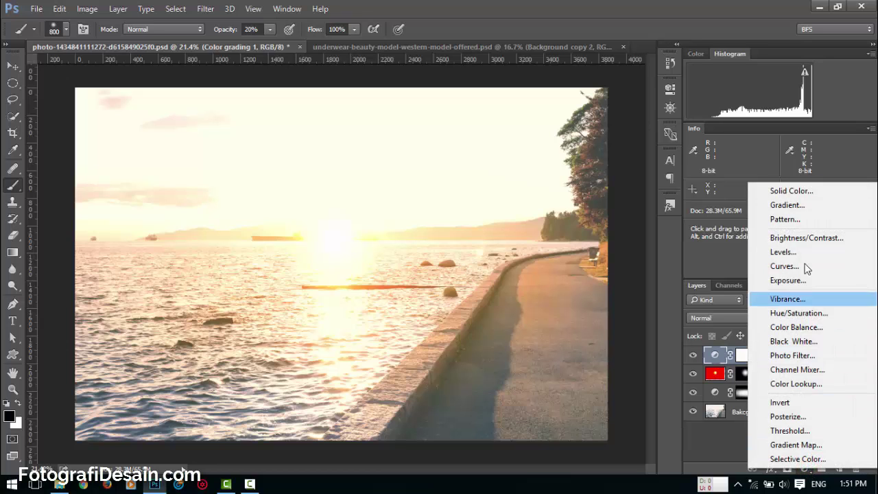
click(796, 192)
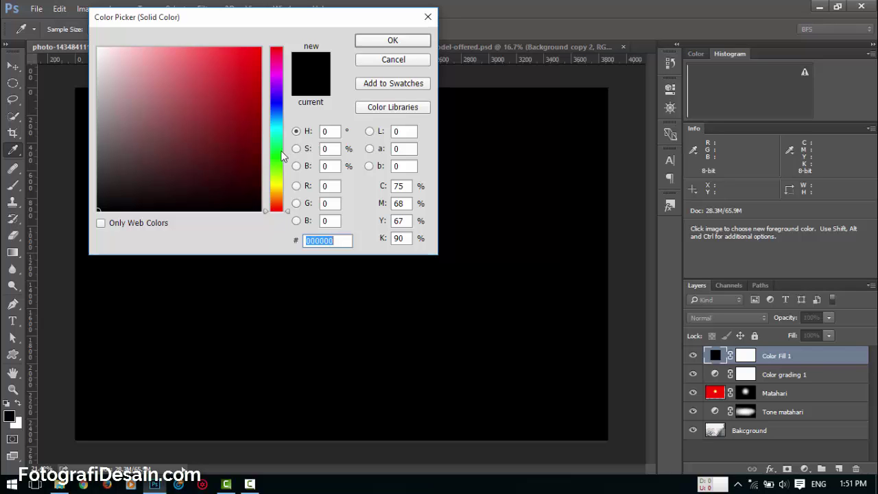
click(282, 103)
click(258, 64)
click(261, 95)
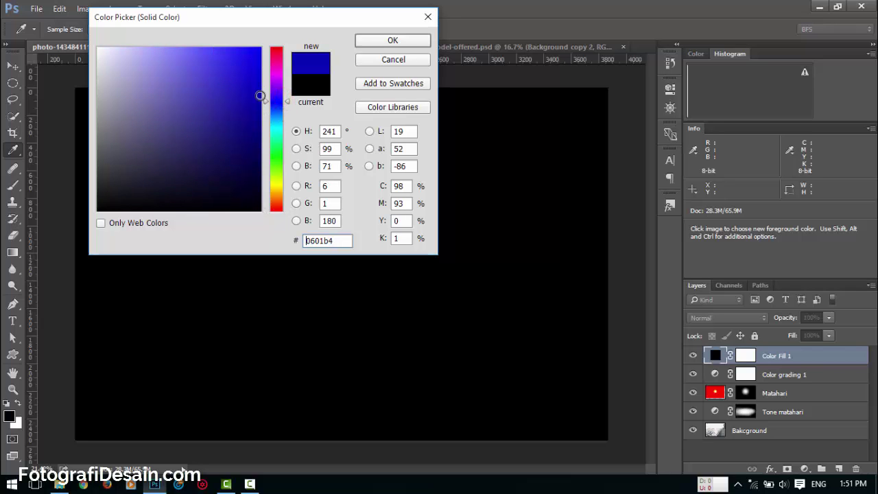
click(232, 108)
click(393, 41)
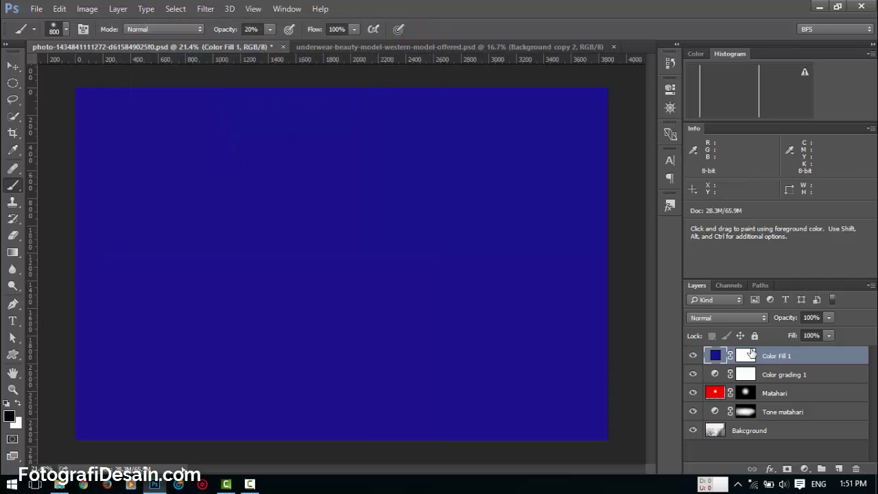
Rename the blue fill layer "Color grading 2" and set its blend mode to Lighten.
double_click(773, 356)
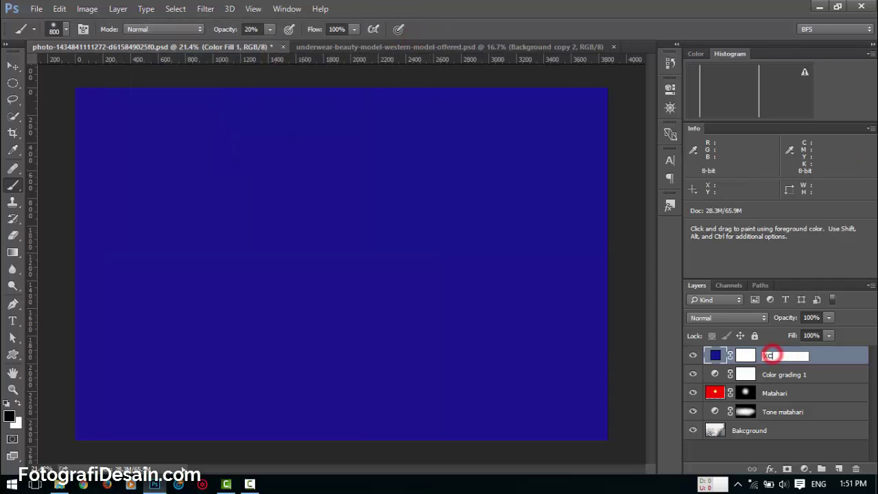
text(Color grading 2)
key(Return)
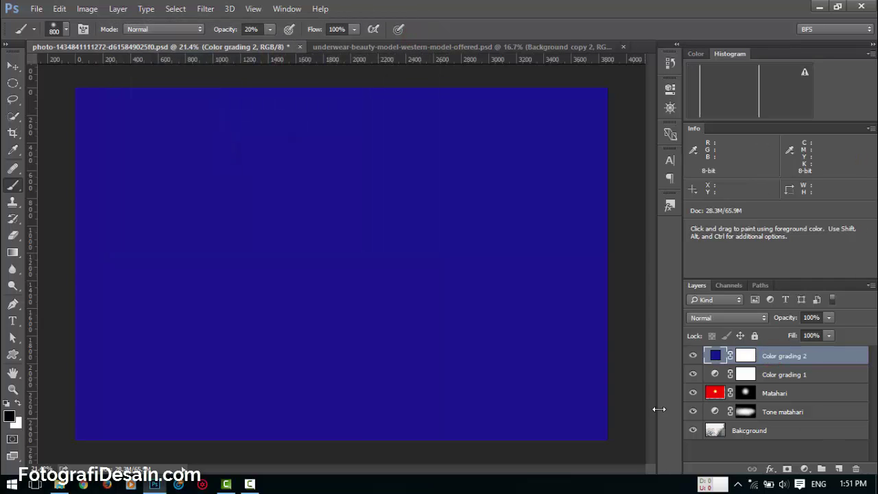
click(732, 317)
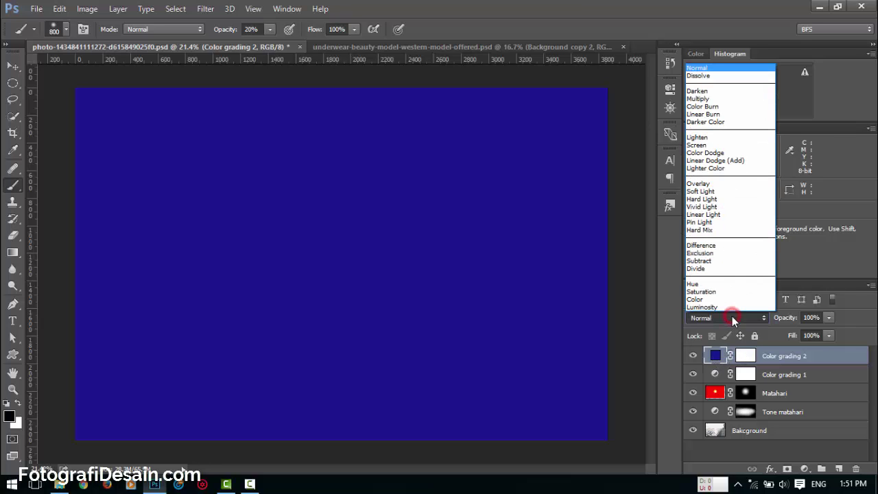
click(716, 139)
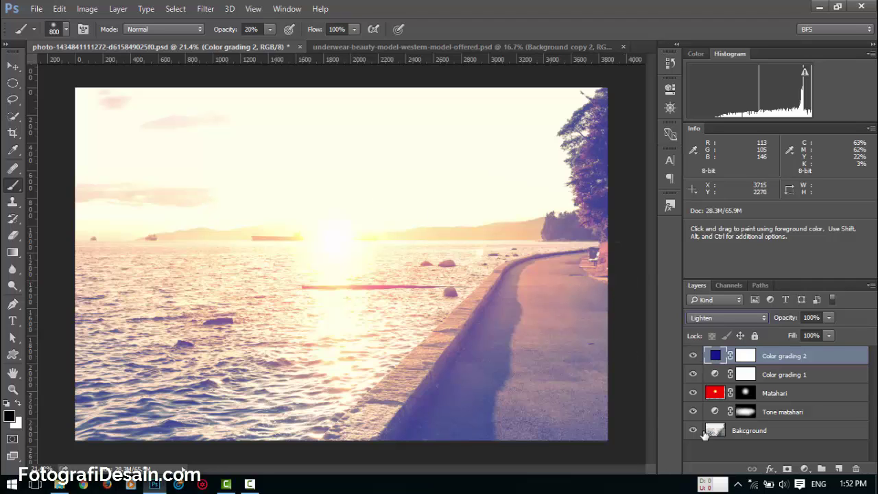
Compare the image with and without Color grading 2, and set its fill to the muted dark blue #272571.
click(693, 357)
click(693, 357)
click(694, 357)
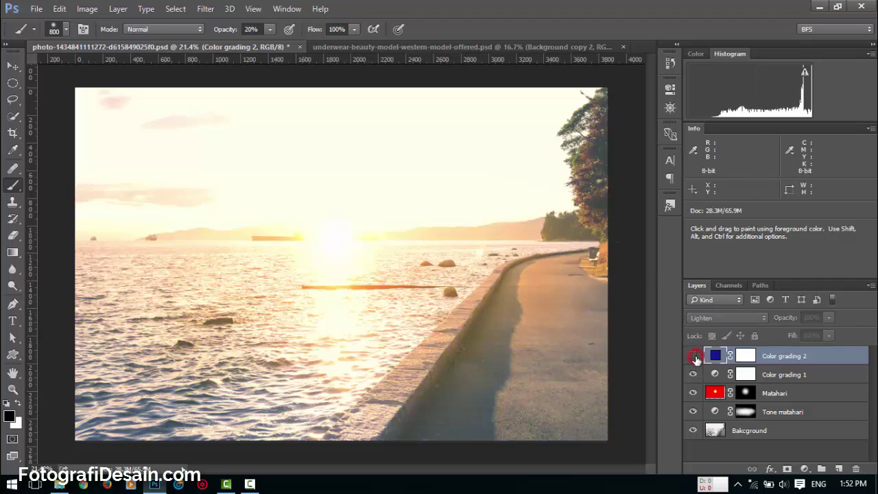
click(694, 357)
double_click(716, 355)
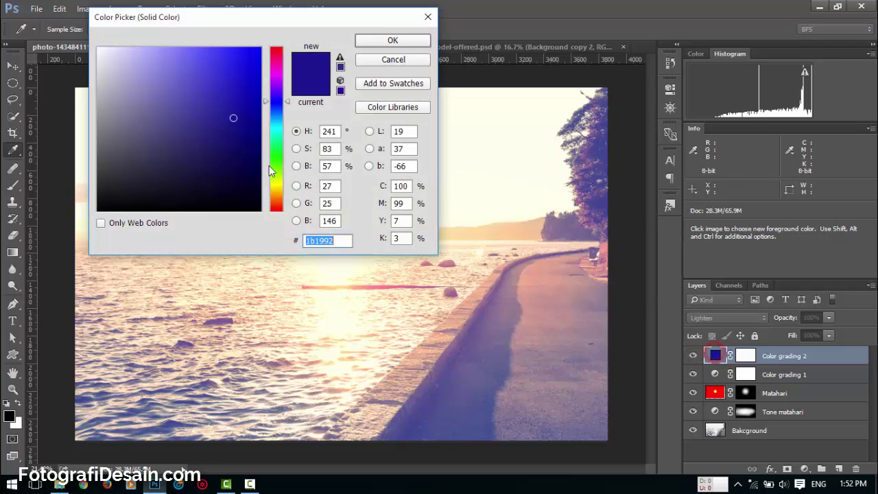
drag(208, 127, 208, 139)
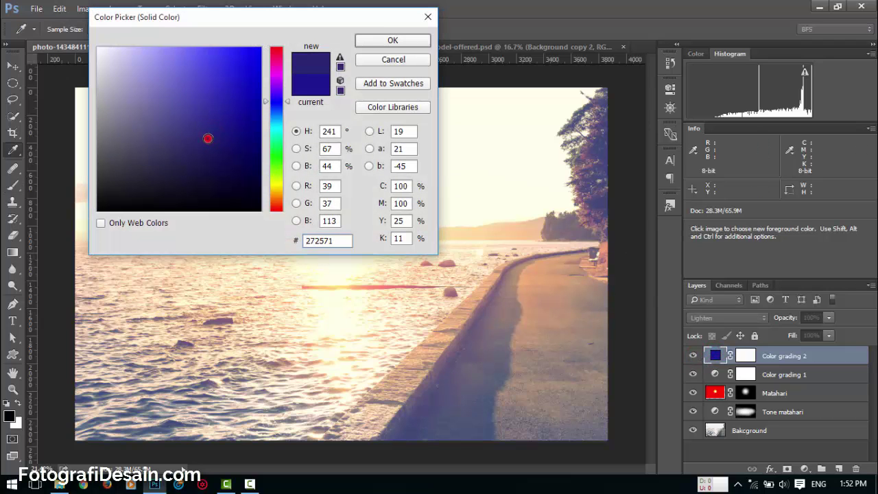
click(393, 43)
key(b)
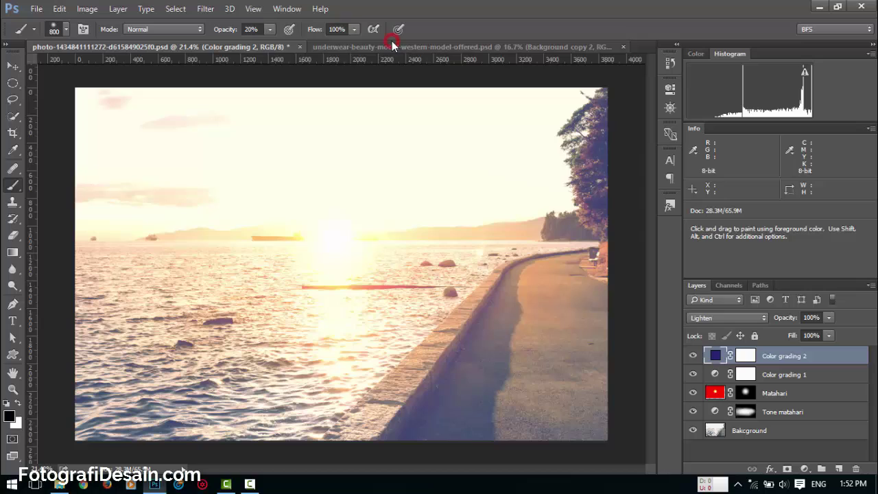
Try green, magenta and dark pink fill colors for the Color grading 2 layer.
double_click(716, 357)
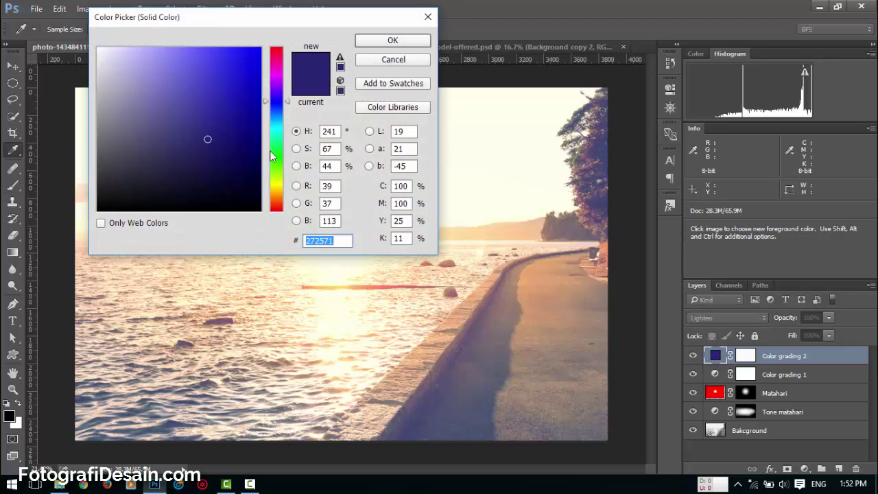
click(275, 154)
mouse_move(243, 98)
mouse_down()
mouse_move(229, 118)
mouse_move(210, 104)
mouse_move(195, 137)
mouse_move(233, 127)
mouse_up()
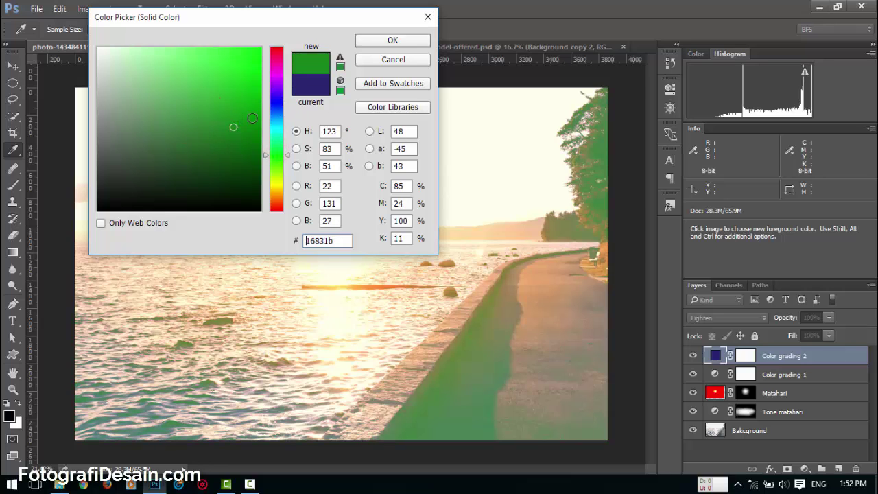
click(277, 72)
click(215, 77)
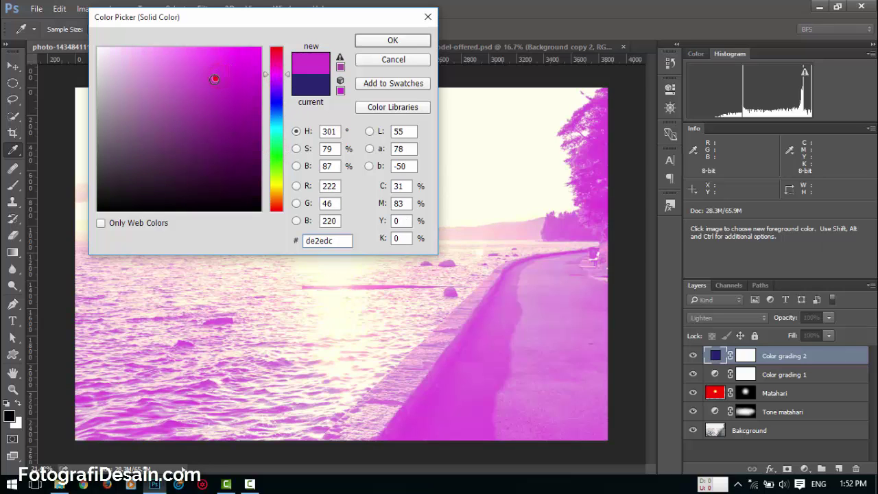
click(195, 85)
drag(180, 90, 151, 101)
click(256, 69)
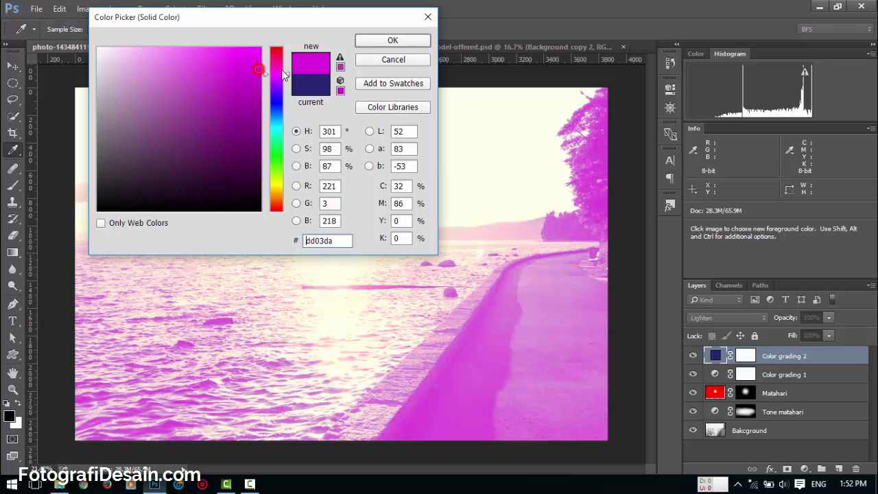
click(270, 58)
click(218, 73)
click(210, 103)
click(179, 155)
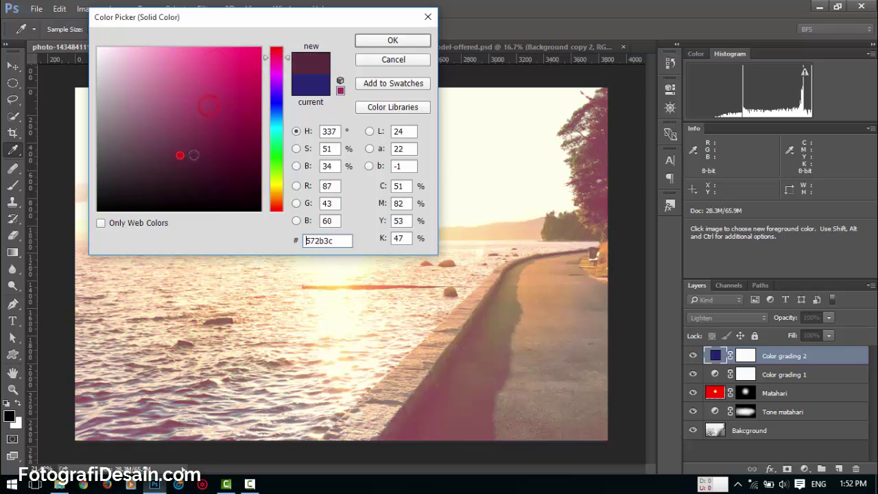
click(235, 118)
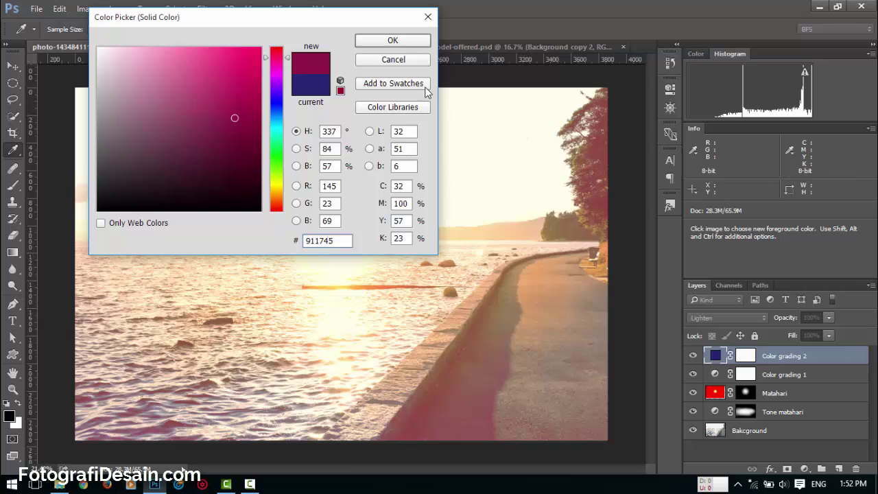
click(422, 60)
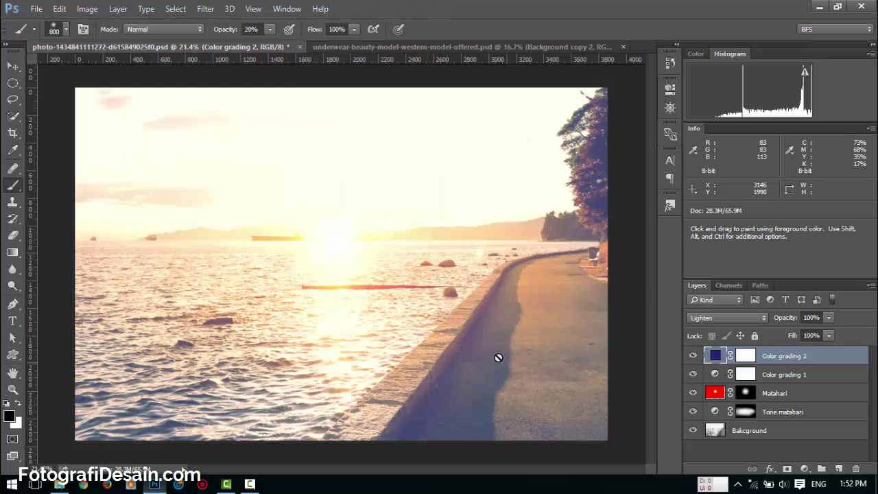
Compare the original background photo alone with the full composite of all layers.
alt+click(692, 431)
alt+click(692, 431)
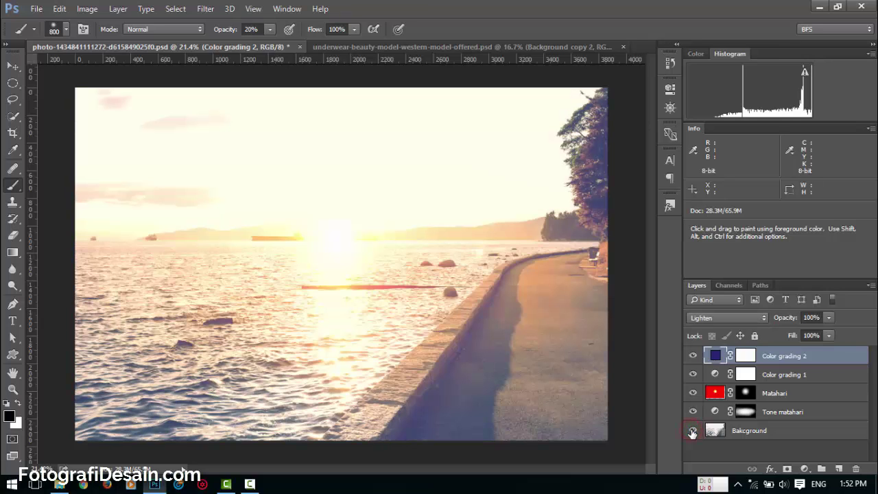
alt+click(692, 431)
alt+click(692, 431)
alt+click(692, 431)
alt+click(693, 431)
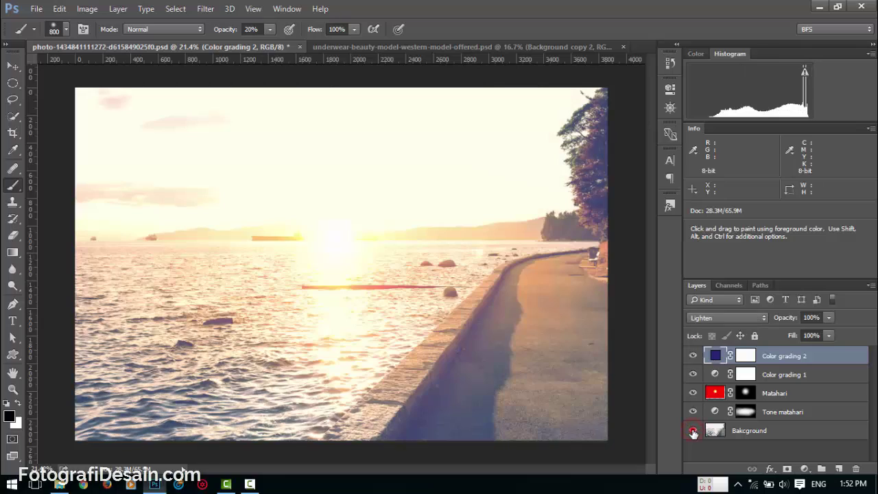
alt+click(692, 431)
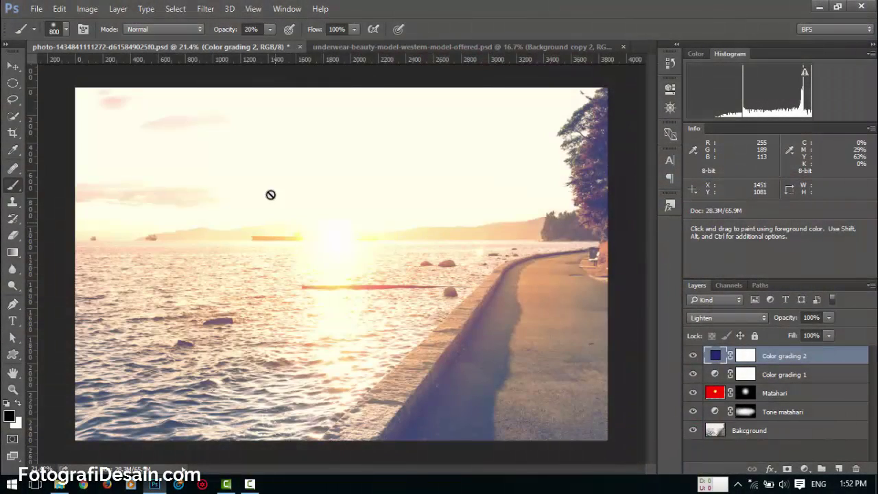
Move the masked cut-out model layer from the model document into the seaside photo, above Color grading 2.
click(379, 48)
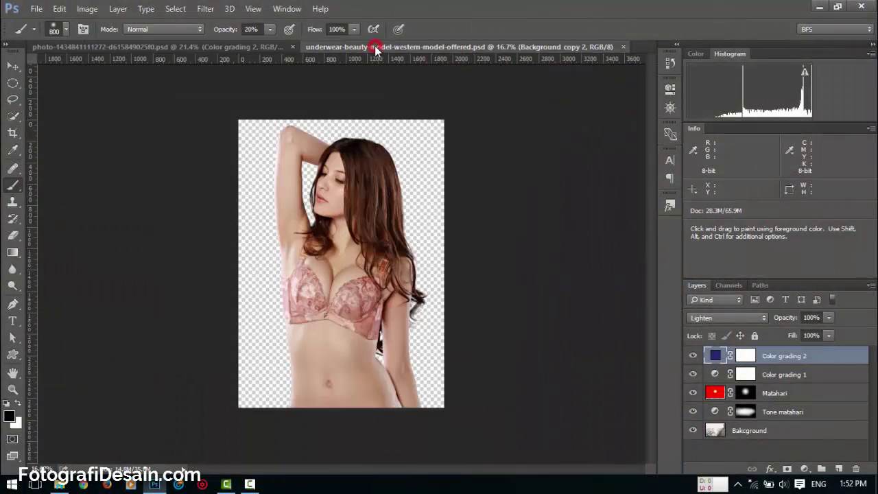
click(12, 66)
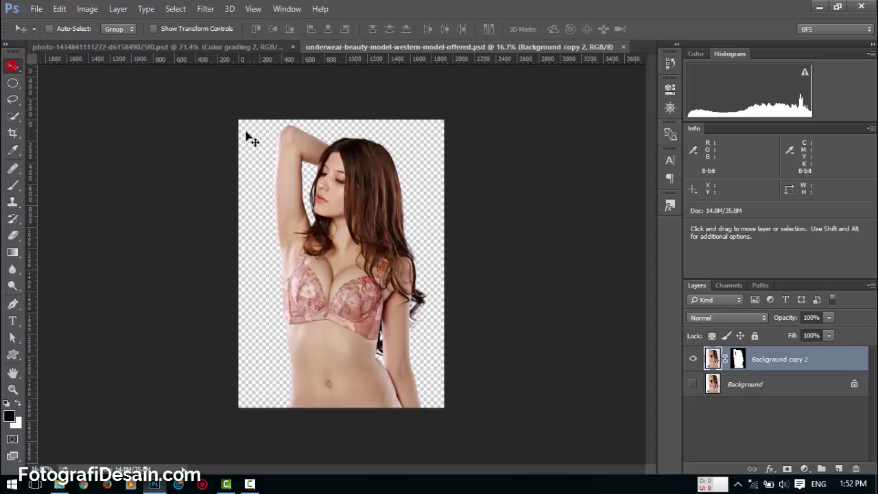
click(210, 46)
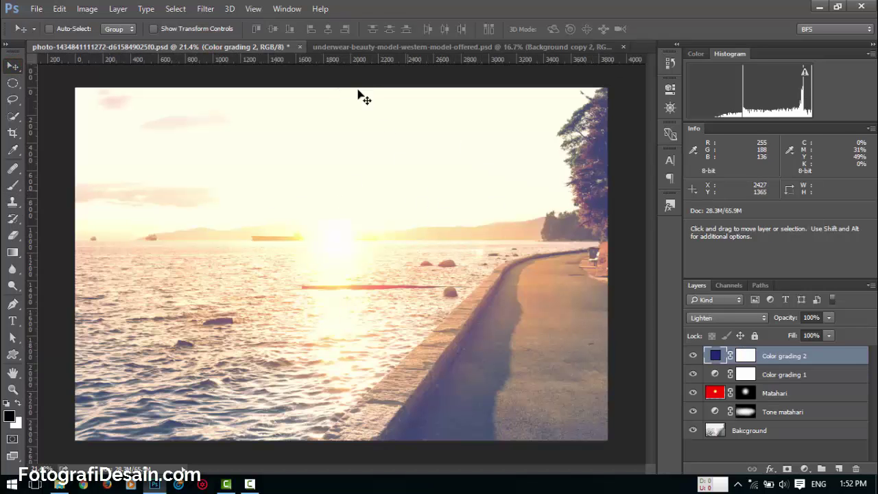
click(388, 48)
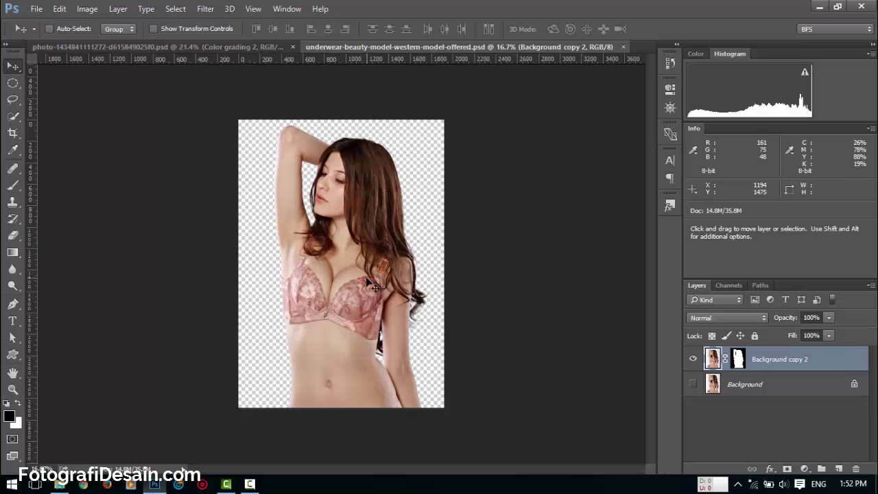
drag(355, 261, 402, 286)
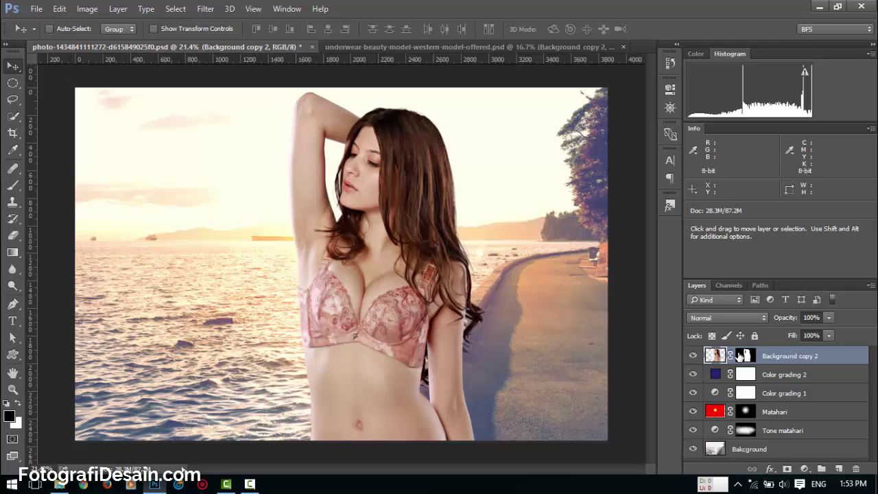
Scale the model layer to about 83% and place it just right of the sun with its base on the photo's lower edge.
key(ctrl+t)
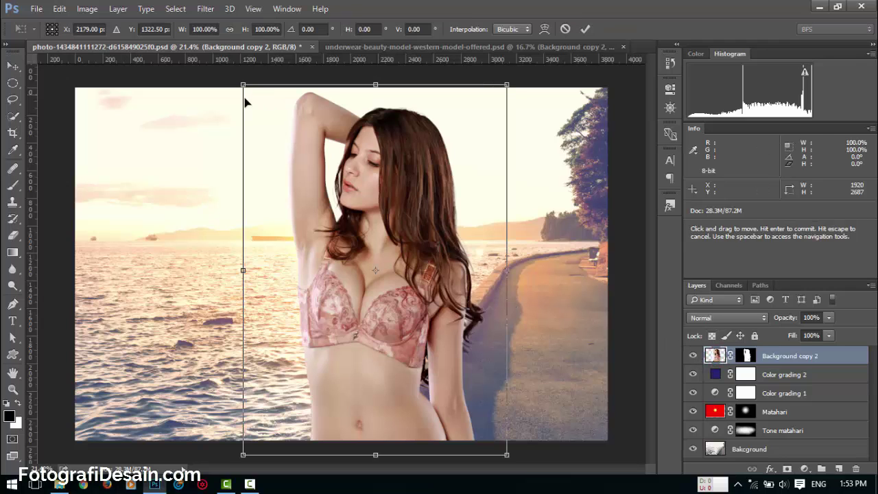
drag(244, 89, 291, 149)
drag(363, 273, 407, 259)
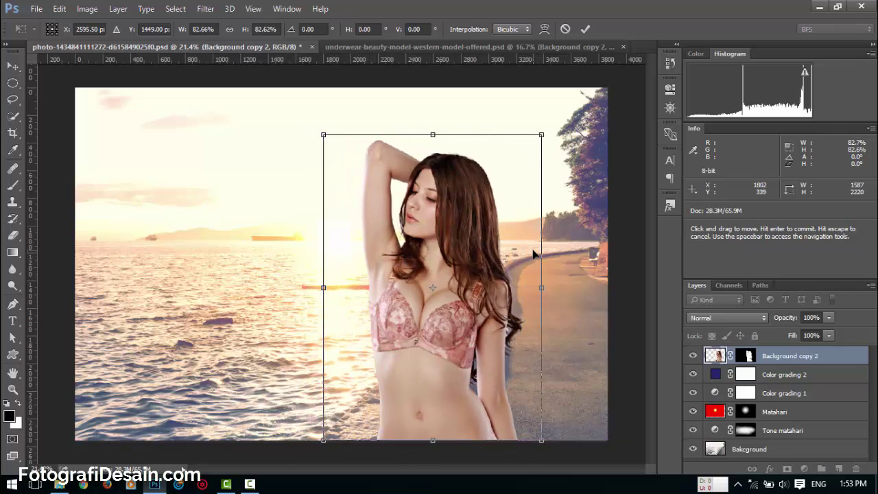
key(Return)
Rename the cut-out model layer "Model".
double_click(781, 355)
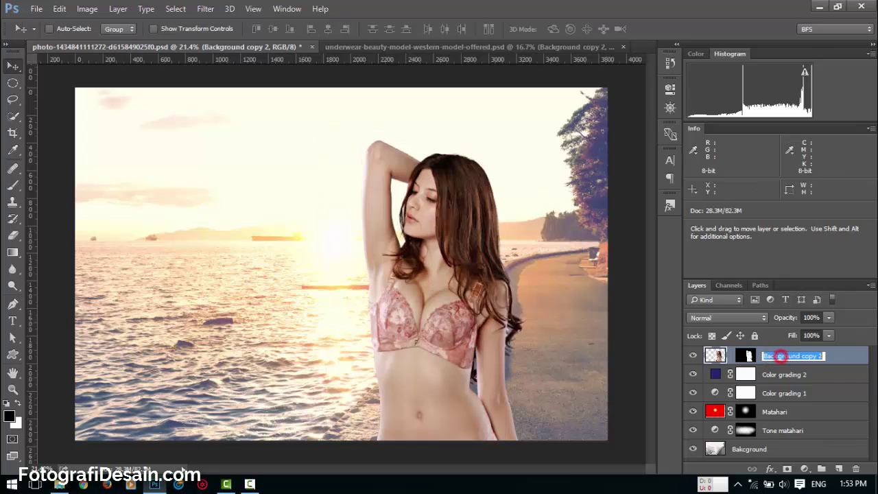
text(Mode)
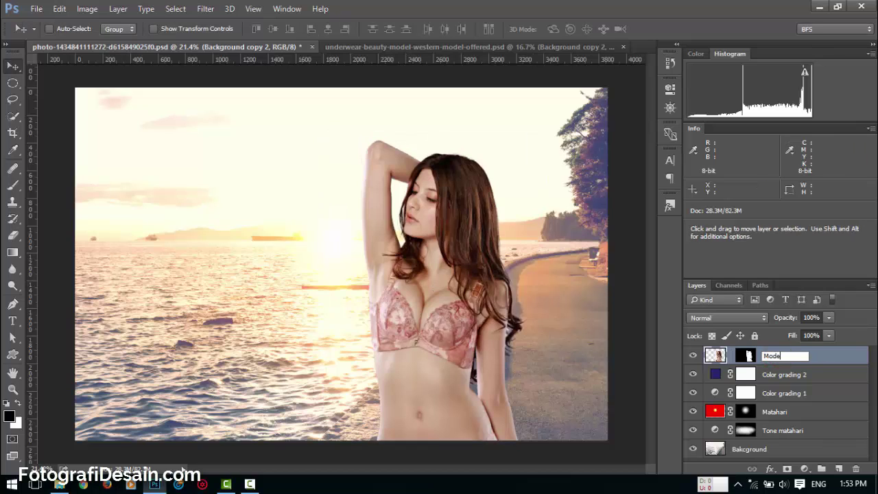
text(l)
key(Return)
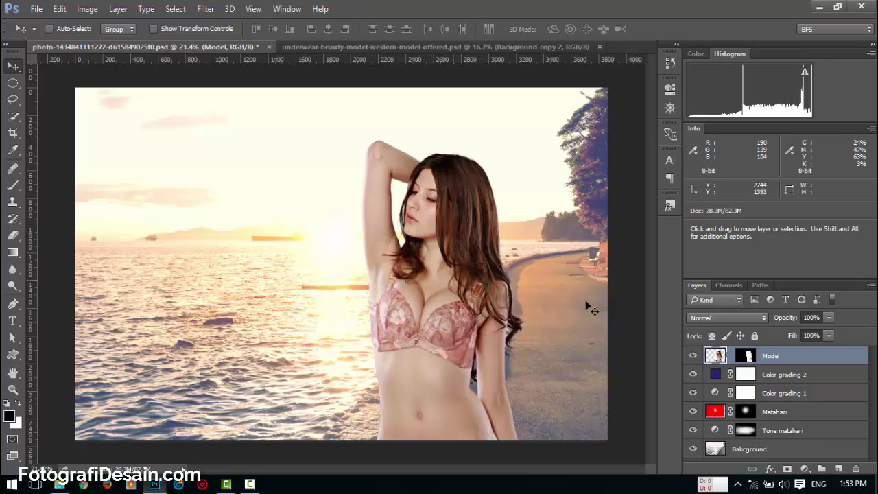
Load the Model layer's mask as a selection and expand it by 4 pixels.
scroll(587, 307, up, 1)
click(746, 374)
click(746, 355)
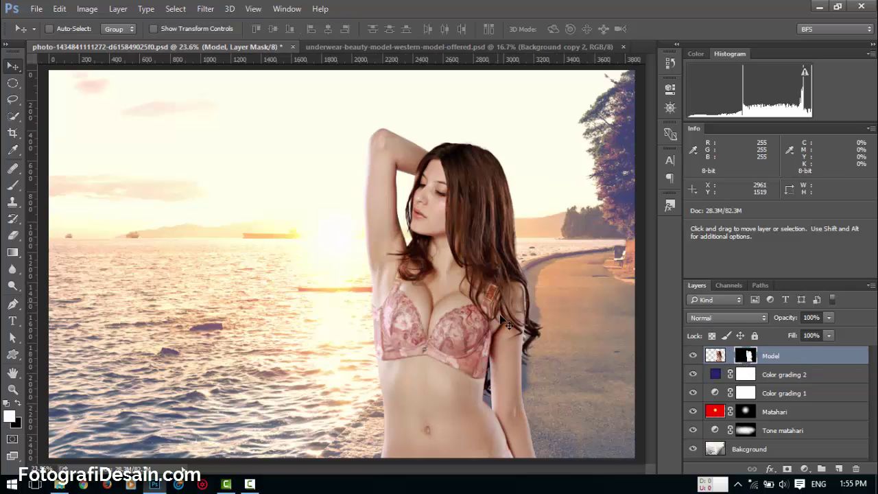
ctrl+click(748, 357)
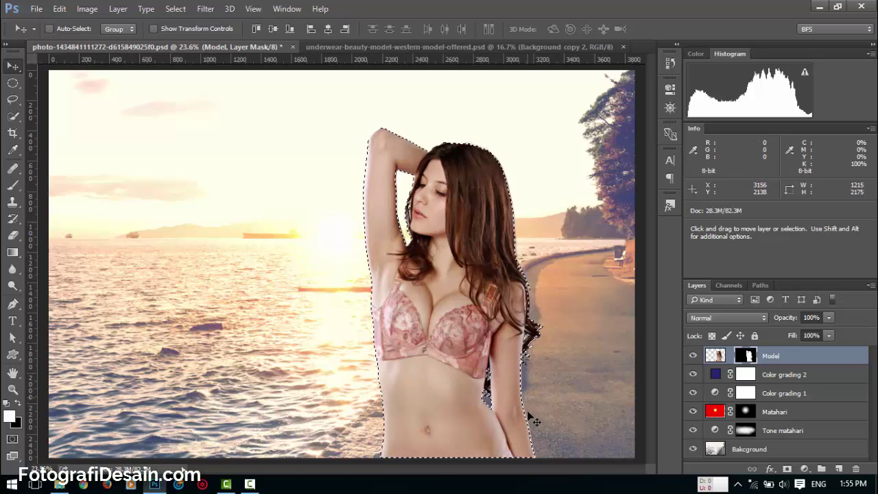
click(175, 8)
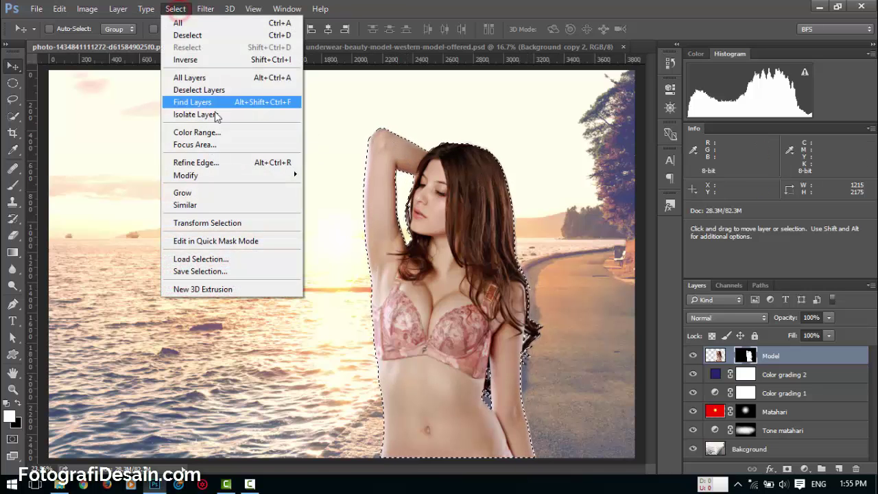
mouse_move(261, 179)
click(336, 189)
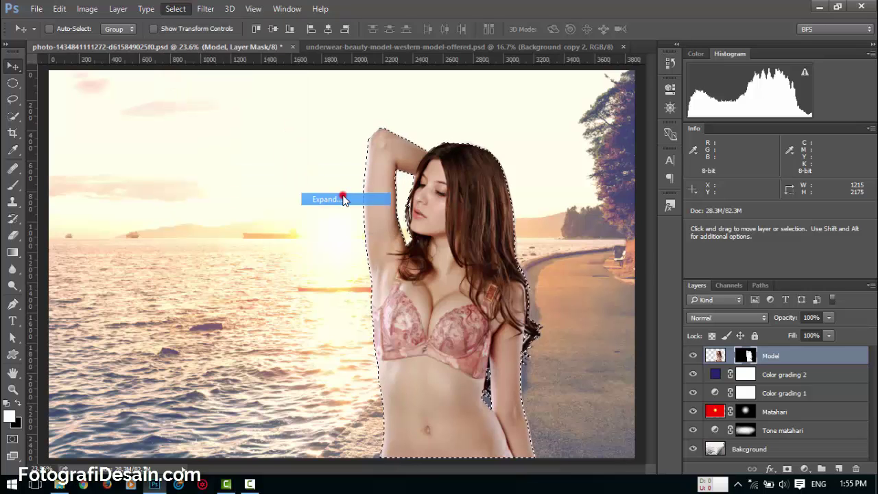
double_click(594, 231)
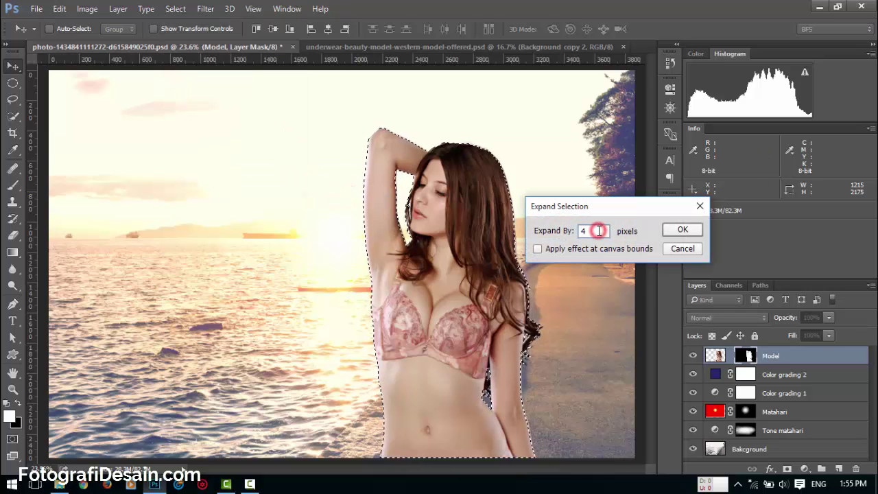
click(678, 230)
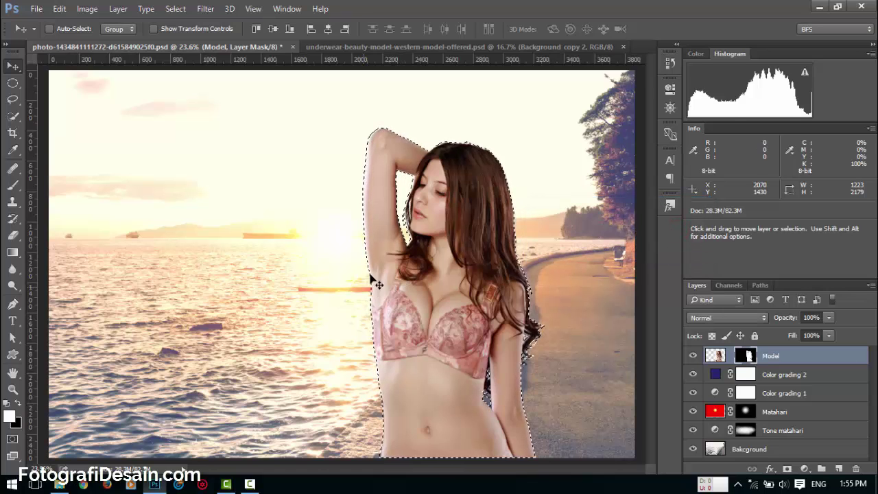
drag(528, 291, 533, 357)
key(ctrl+z)
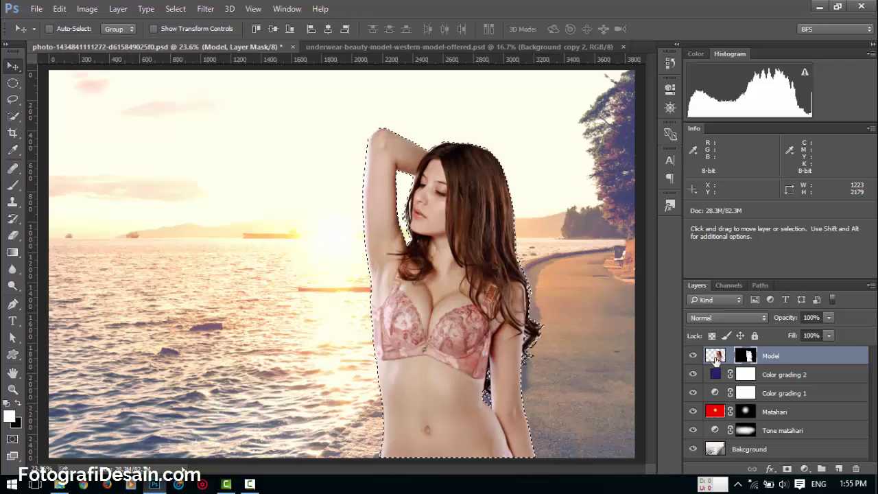
Hide the Model layer, select the Color grading 2 layer and copy the merged background inside the selection.
click(695, 357)
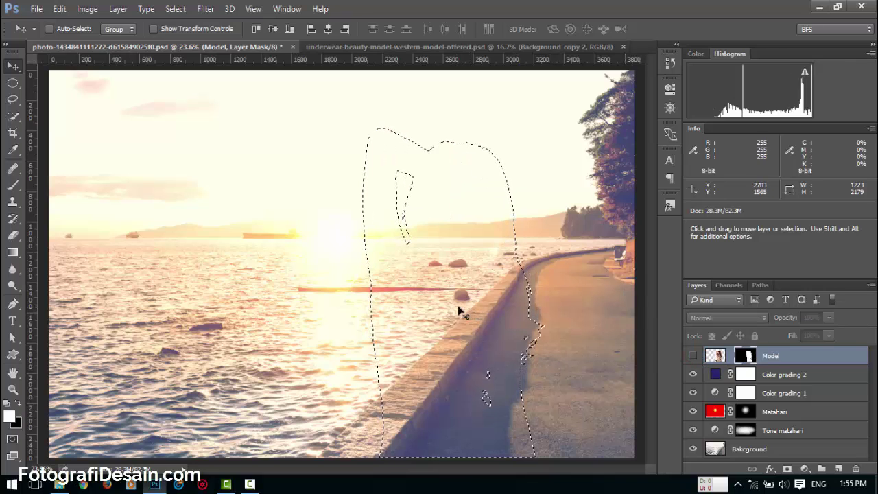
click(786, 375)
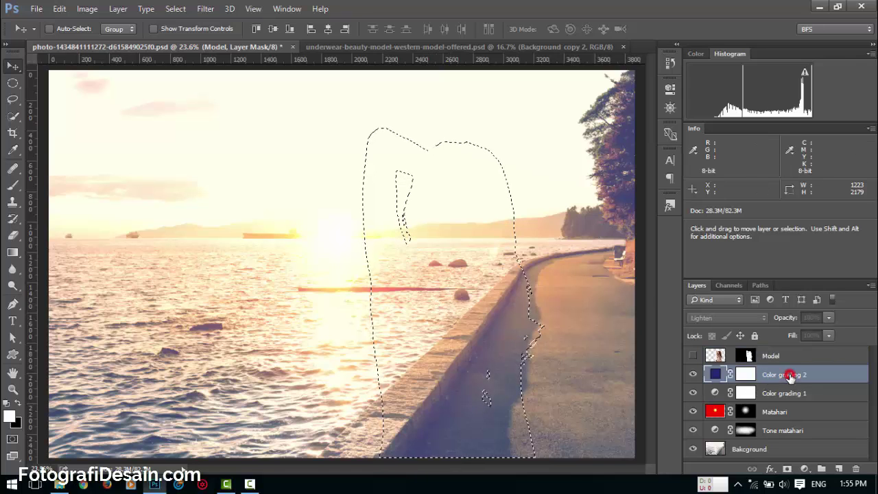
click(693, 355)
click(693, 355)
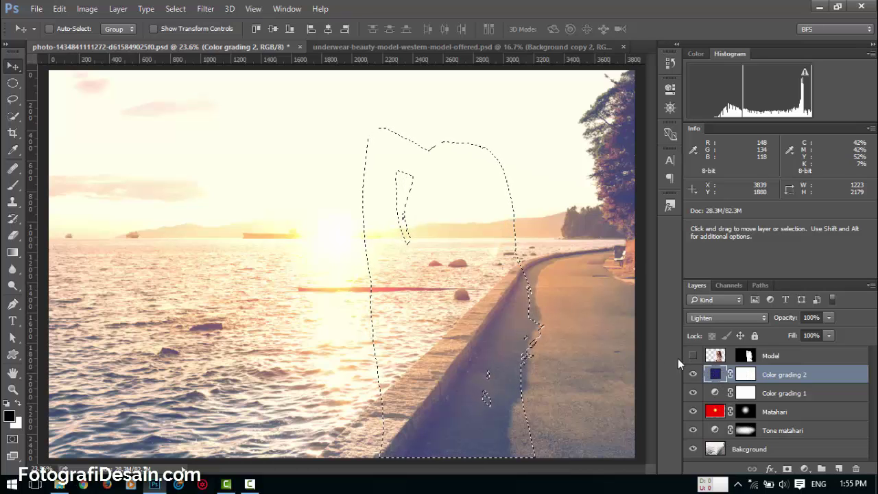
click(59, 9)
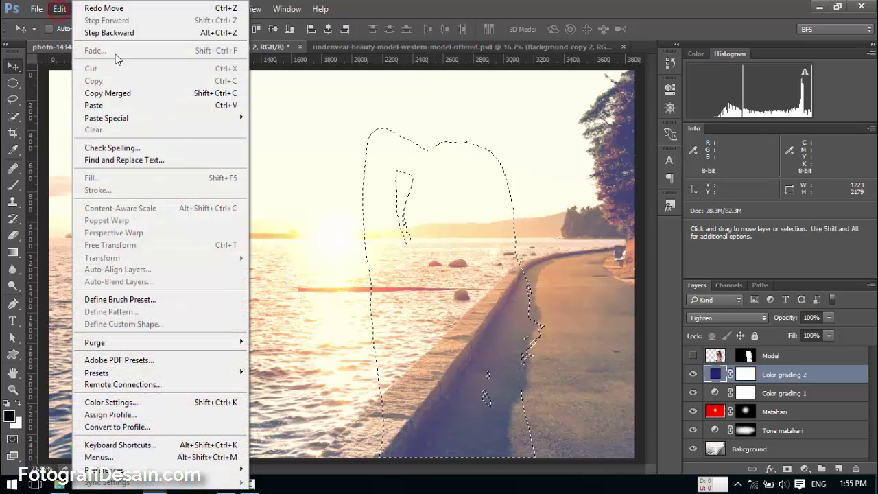
click(153, 93)
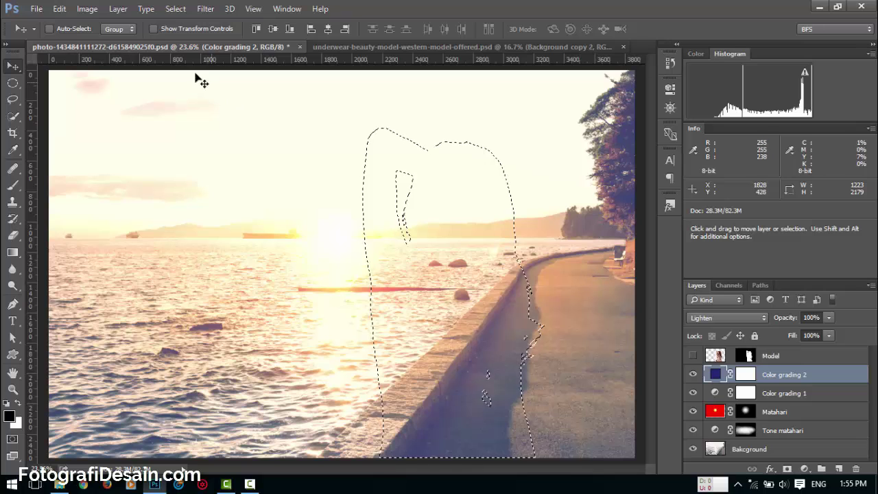
Paste the copied model-shaped background piece in place as a new layer above Color grading 2.
click(60, 10)
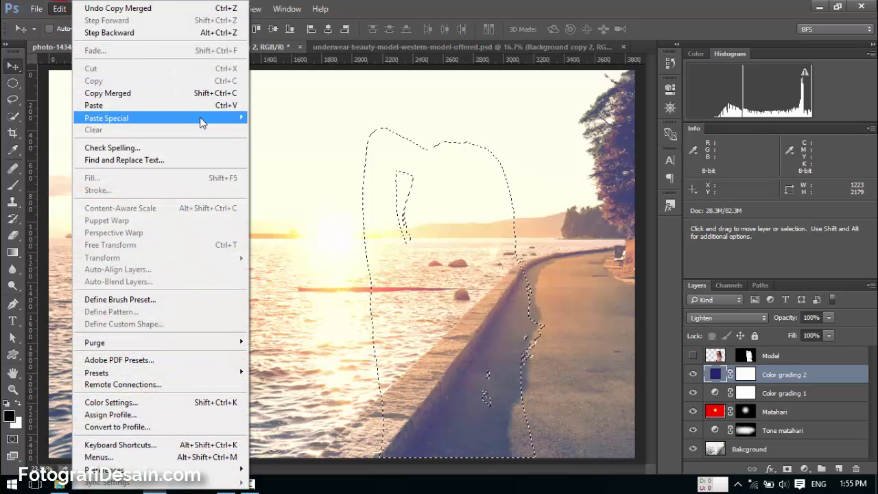
mouse_move(203, 122)
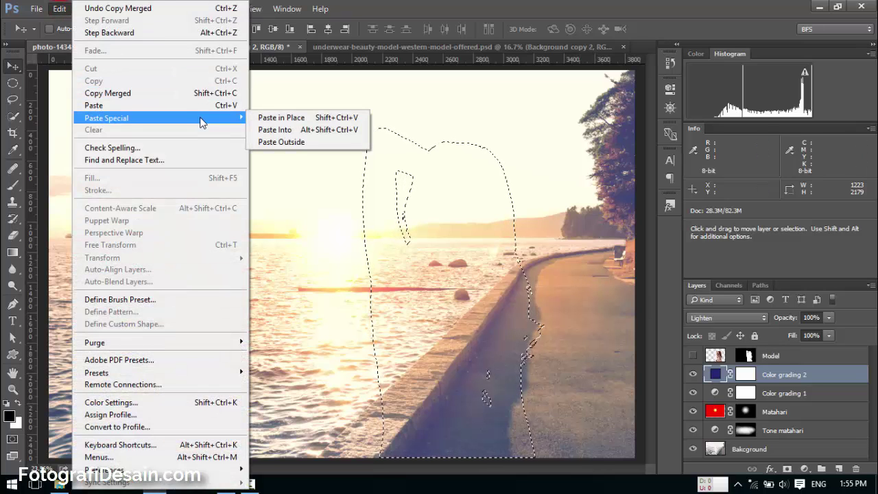
click(306, 118)
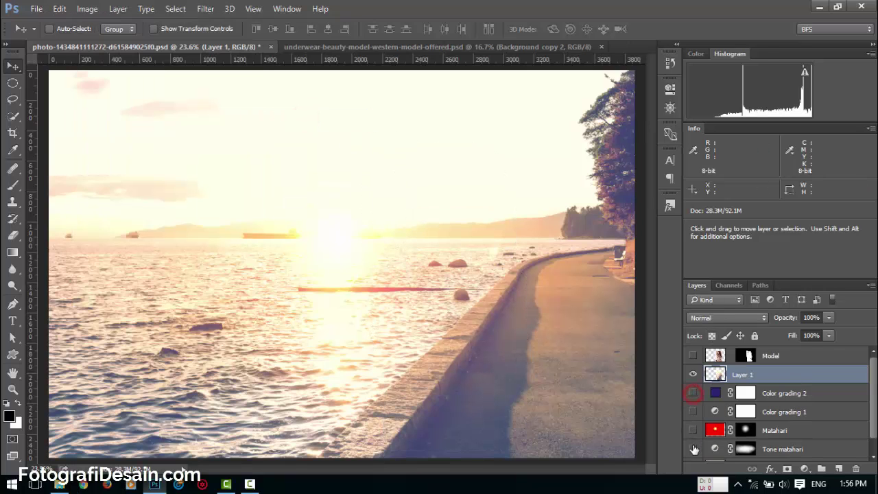
Hide Color grading 2 and every layer beneath it to view the pasted background piece alone.
drag(694, 395, 693, 451)
click(693, 452)
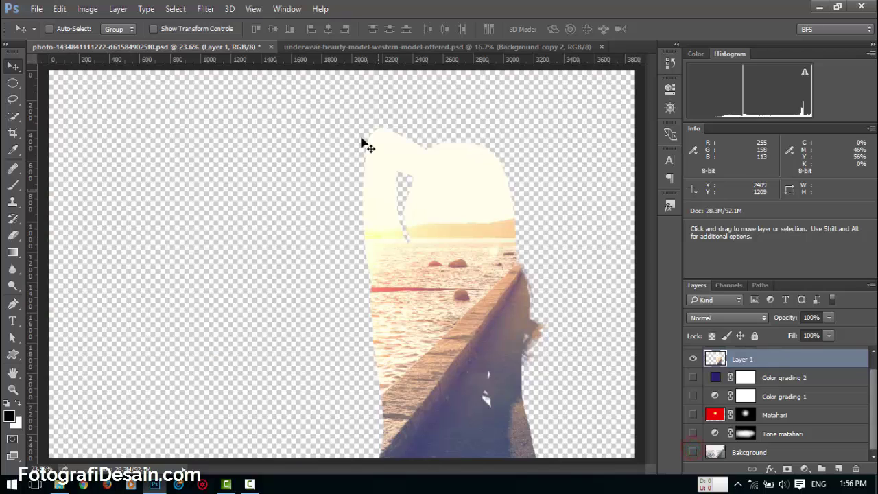
scroll(777, 424, up, 1)
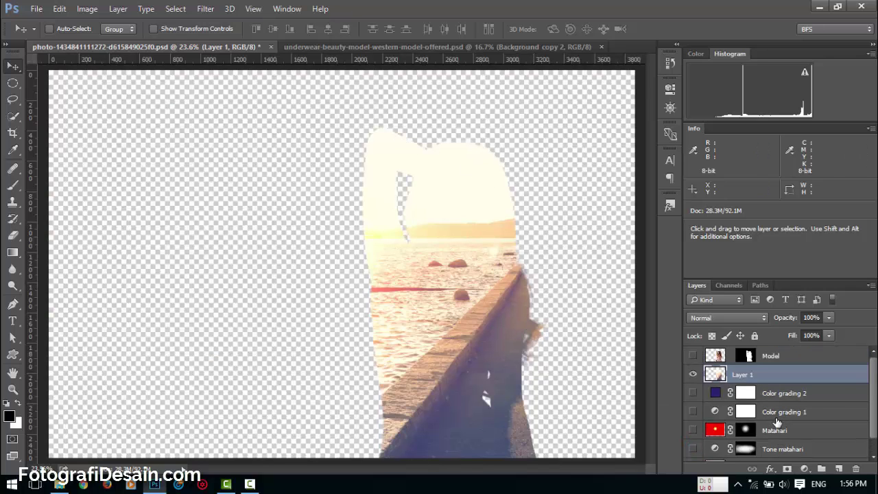
Rename the pasted background layer "Light wrap".
double_click(742, 376)
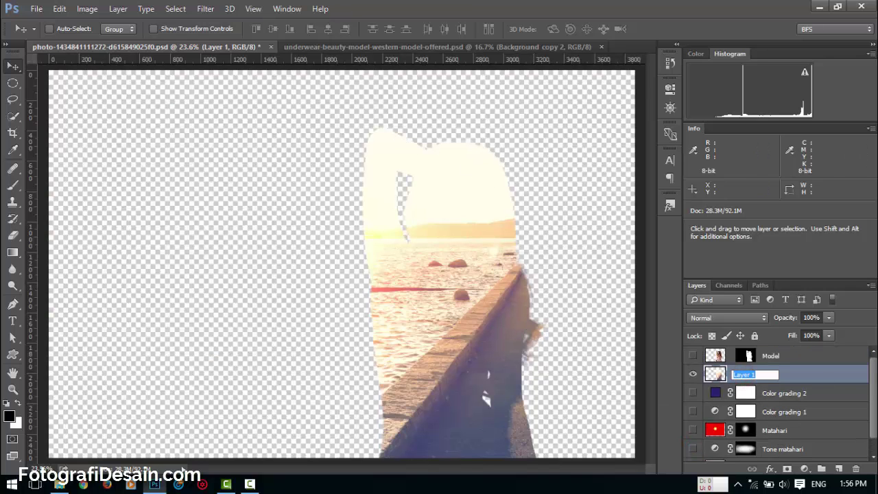
text(Light wrap)
key(Return)
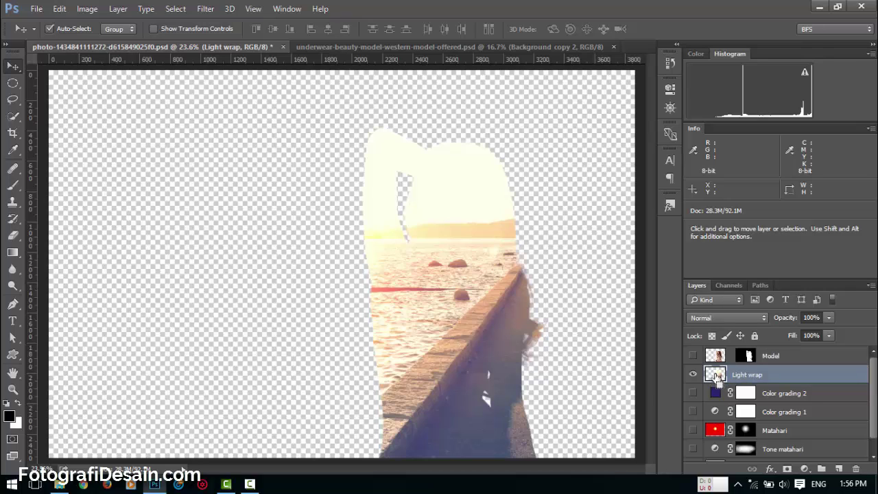
Load the Light wrap layer's outline as a selection and contract it by 7 pixels.
ctrl+click(716, 376)
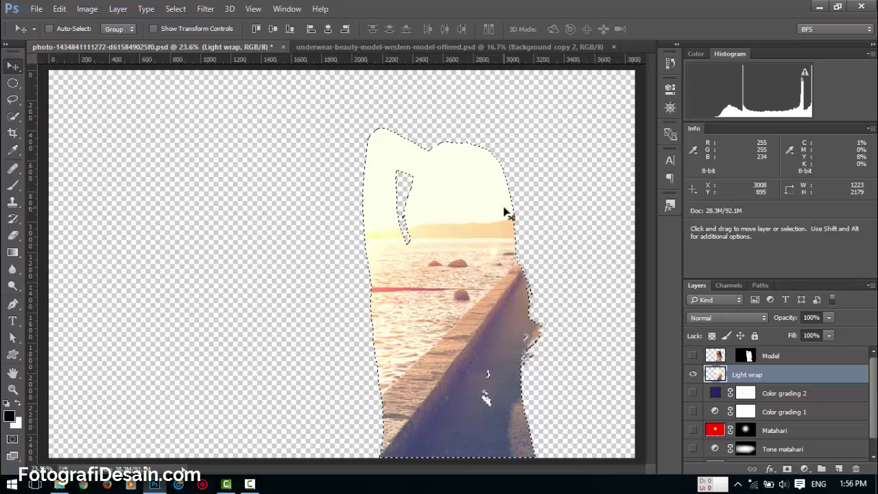
click(182, 13)
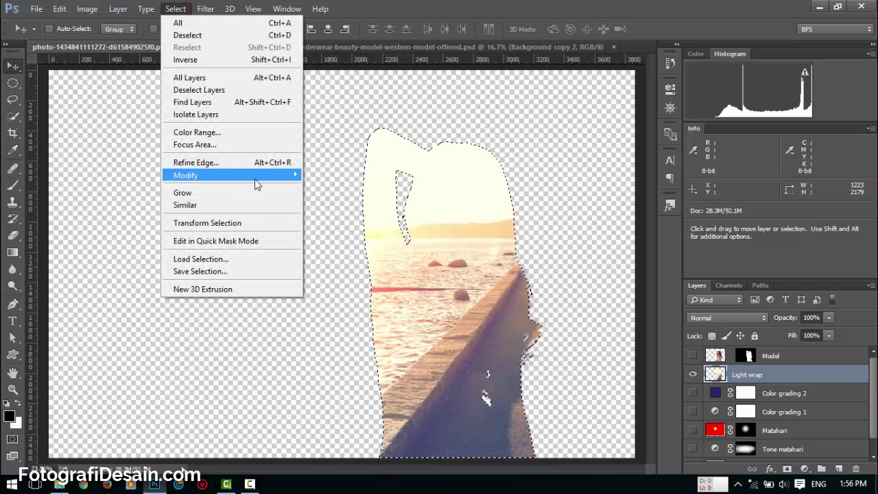
mouse_move(255, 177)
click(332, 211)
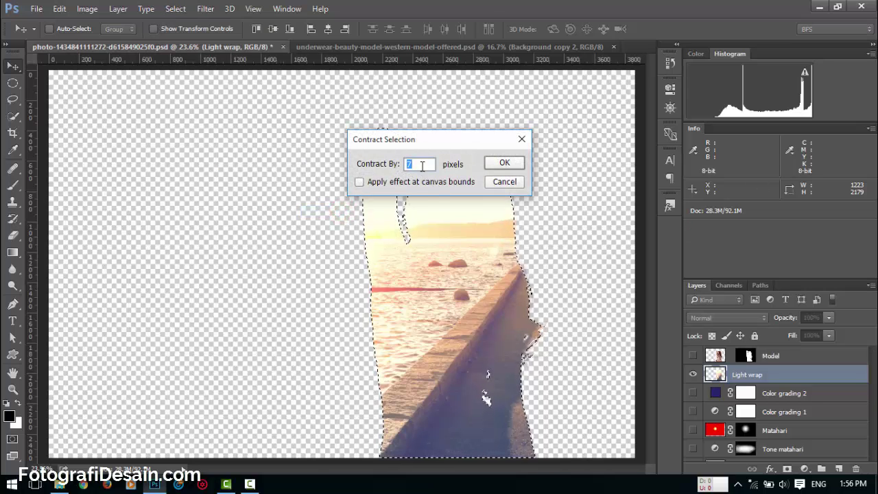
click(499, 164)
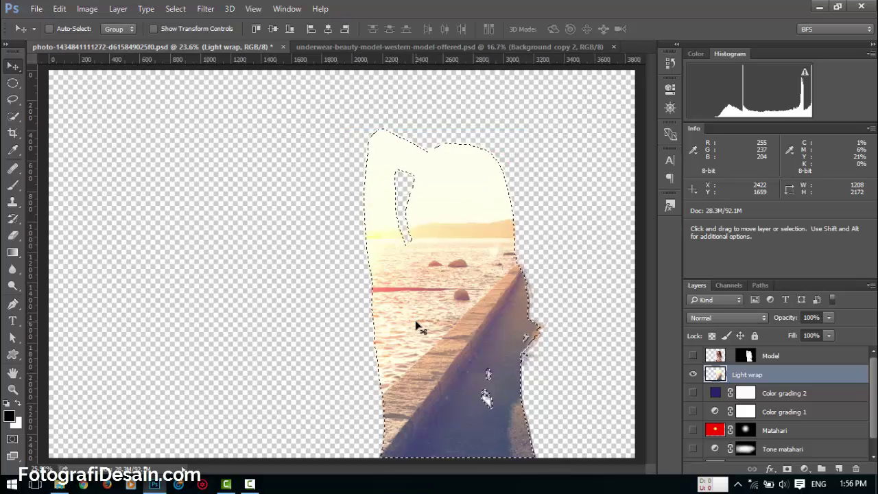
Delete the selected interior of the Light wrap layer so only a thin rim is left, and deselect.
scroll(418, 328, up, 5)
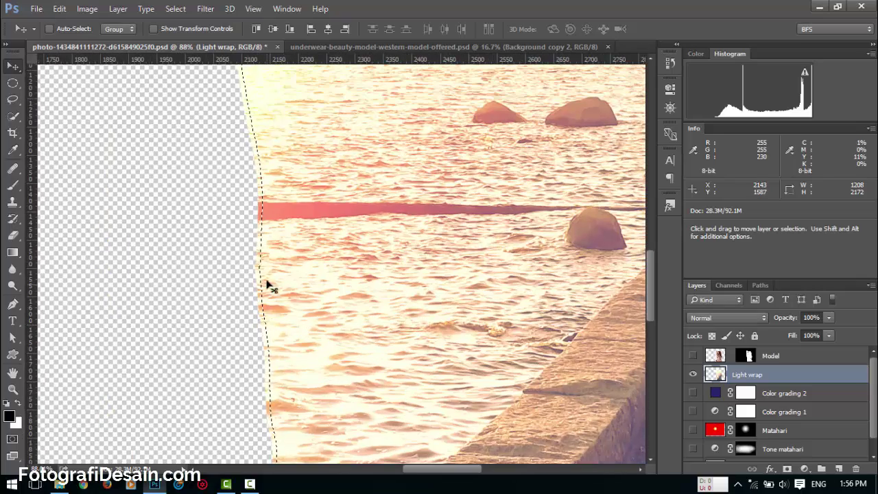
scroll(267, 286, down, 5)
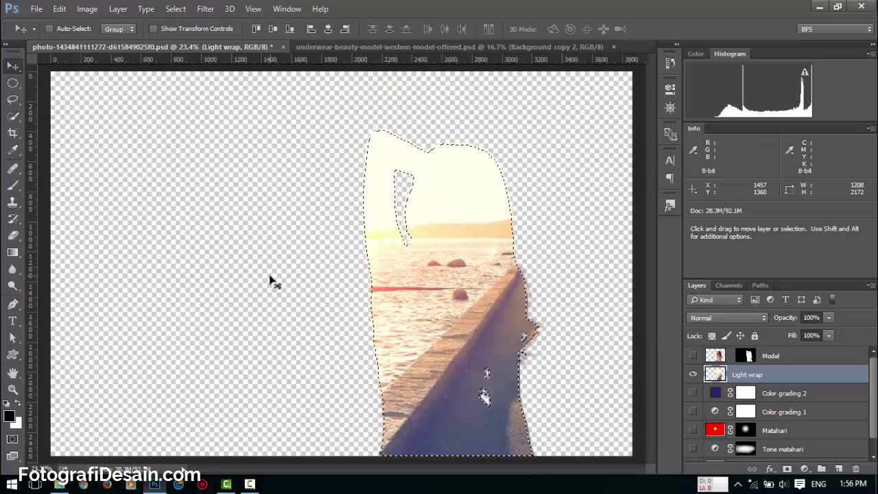
key(Delete)
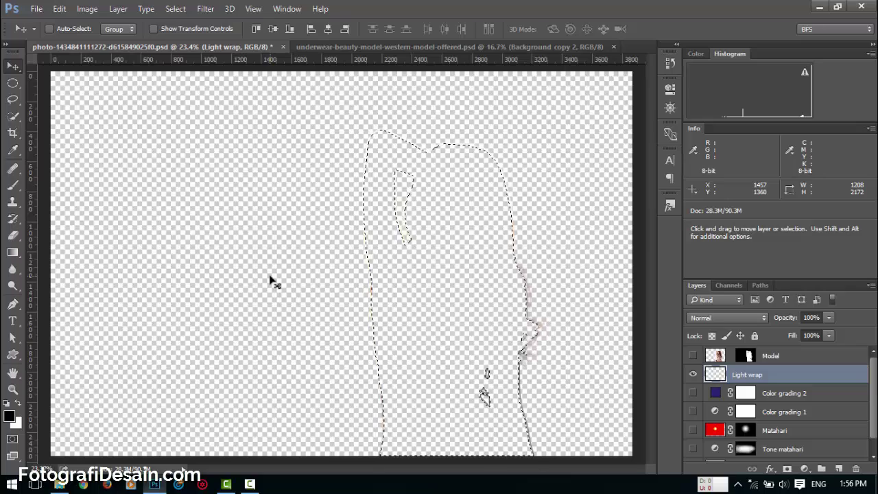
click(176, 9)
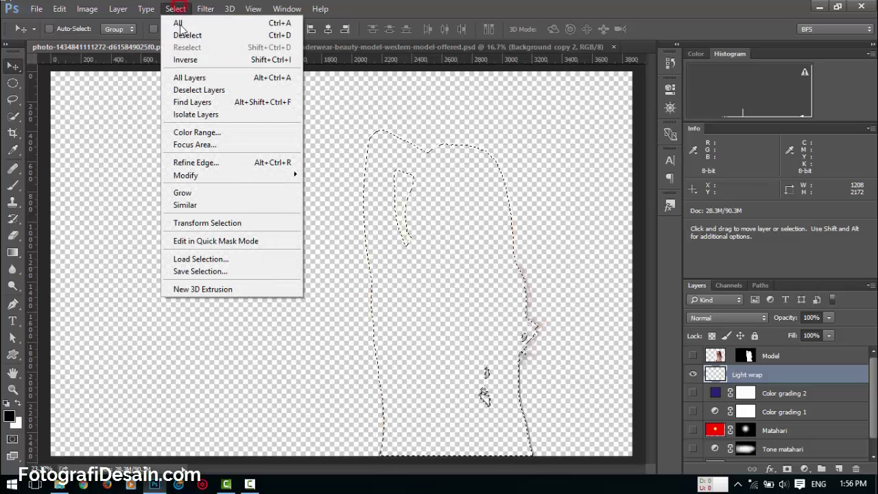
click(191, 36)
Show the hidden background, grading and Model layers again and move the Light wrap layer above Model.
scroll(468, 334, up, 3)
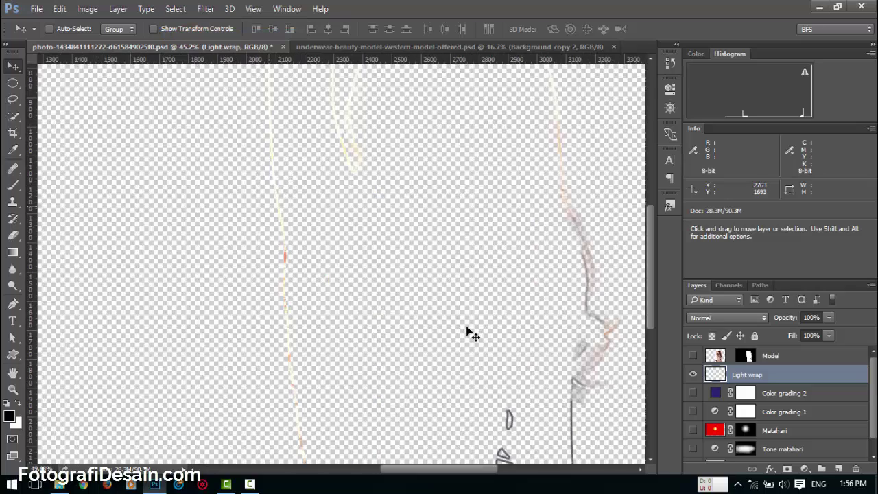
scroll(569, 317, up, 1)
drag(652, 277, 665, 289)
scroll(492, 307, down, 5)
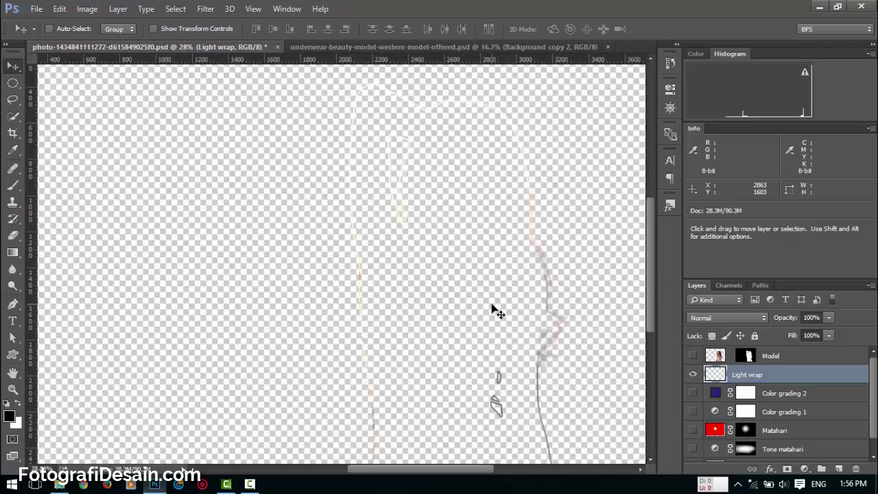
scroll(493, 307, up, 1)
scroll(492, 308, down, 1)
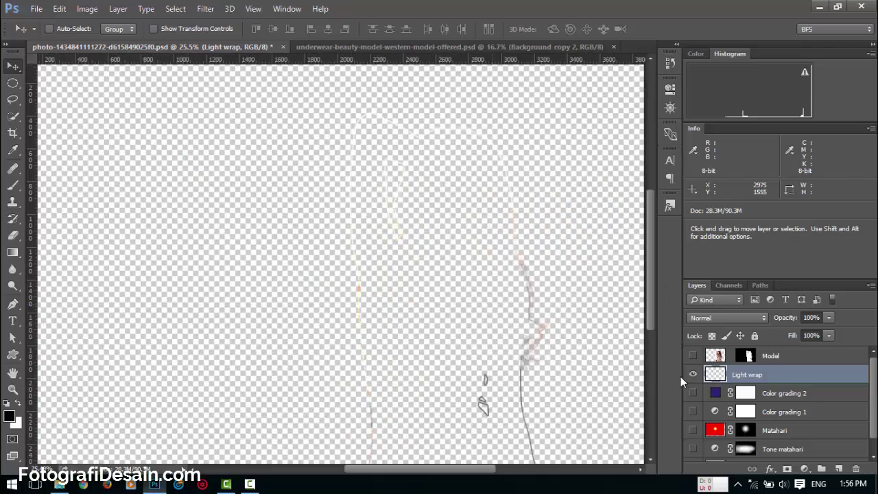
drag(694, 395, 696, 415)
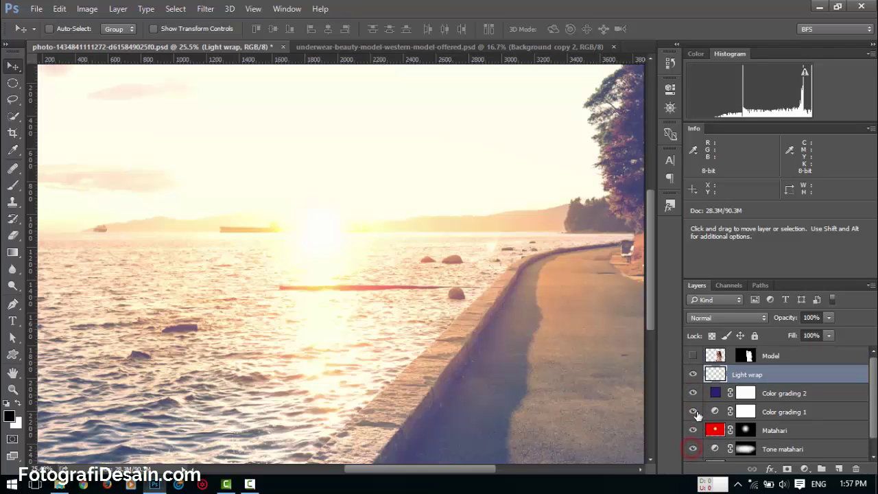
click(695, 357)
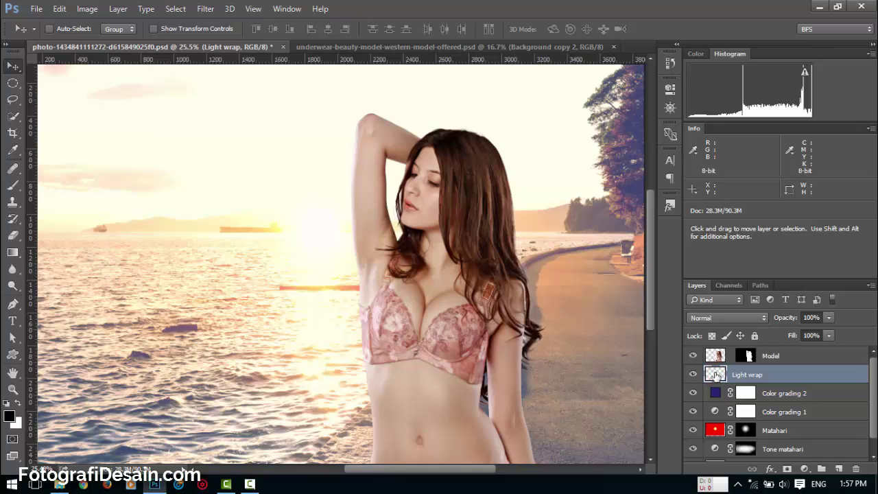
drag(716, 375, 716, 345)
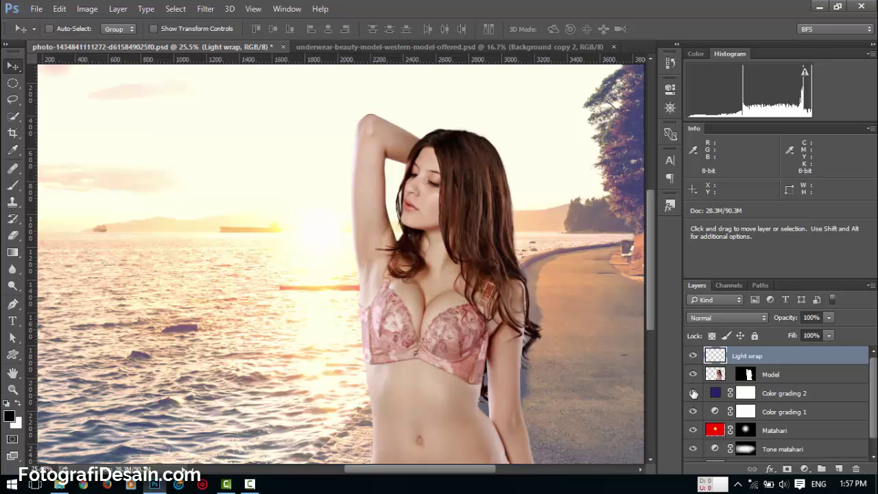
Hide all layers beneath Model, from Color grading 2 down to the background, to isolate the model with her rim.
scroll(694, 392, down, 1)
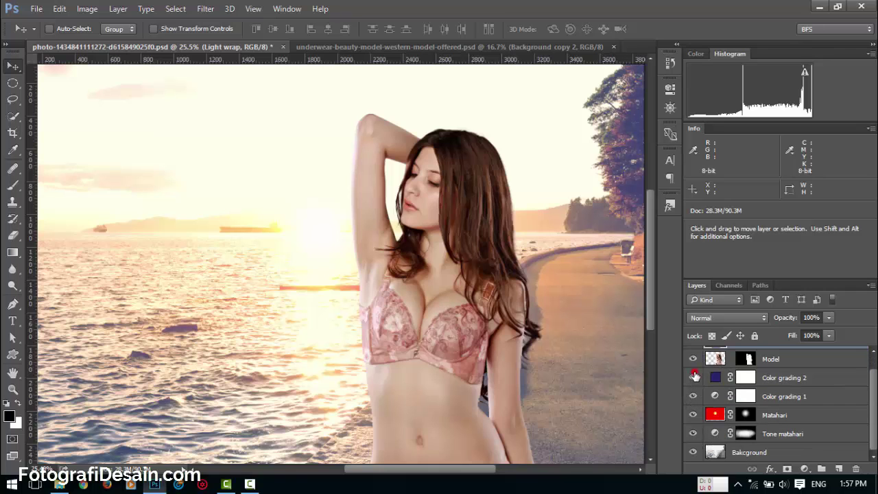
drag(695, 376, 694, 440)
click(693, 453)
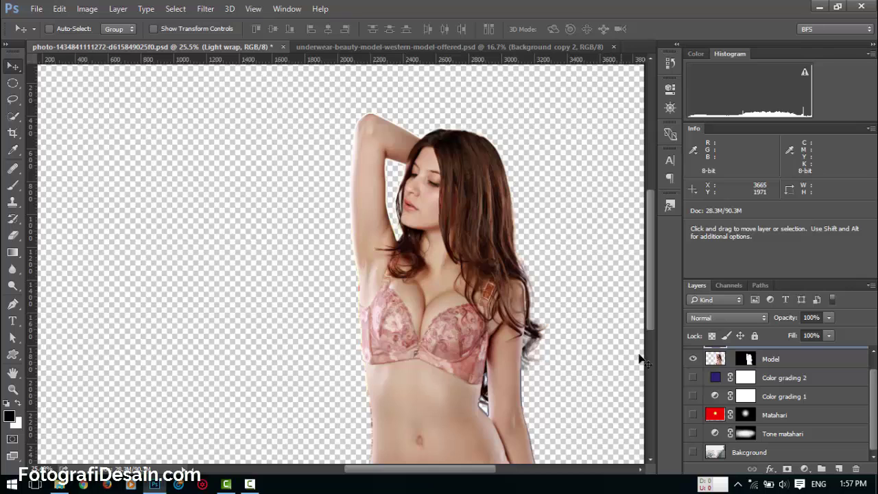
Compare the model's edges with and without the Light wrap layer, from her arms and hair down to her waist.
scroll(541, 310, up, 2)
scroll(541, 310, up, 2)
scroll(695, 362, up, 1)
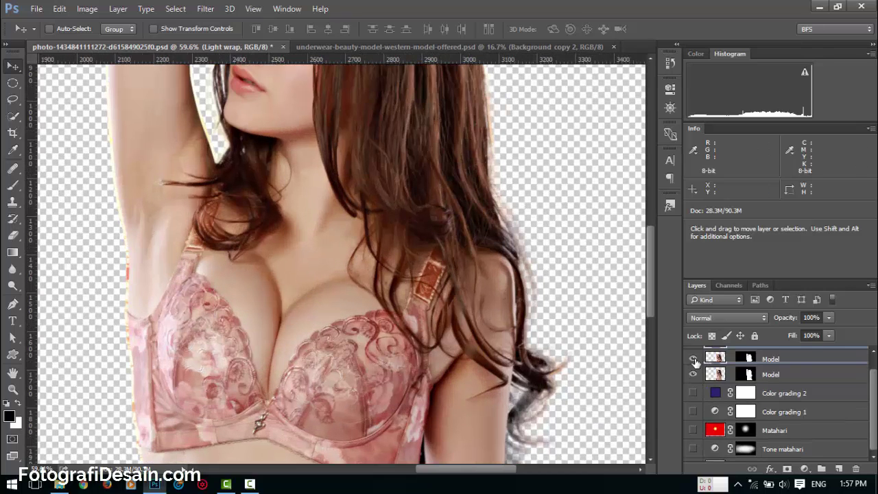
click(693, 356)
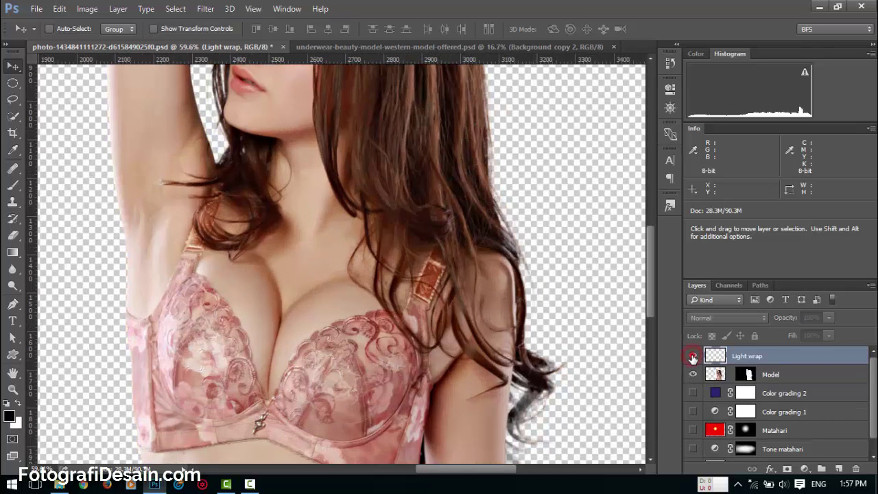
click(693, 356)
click(693, 356)
click(693, 356)
click(694, 356)
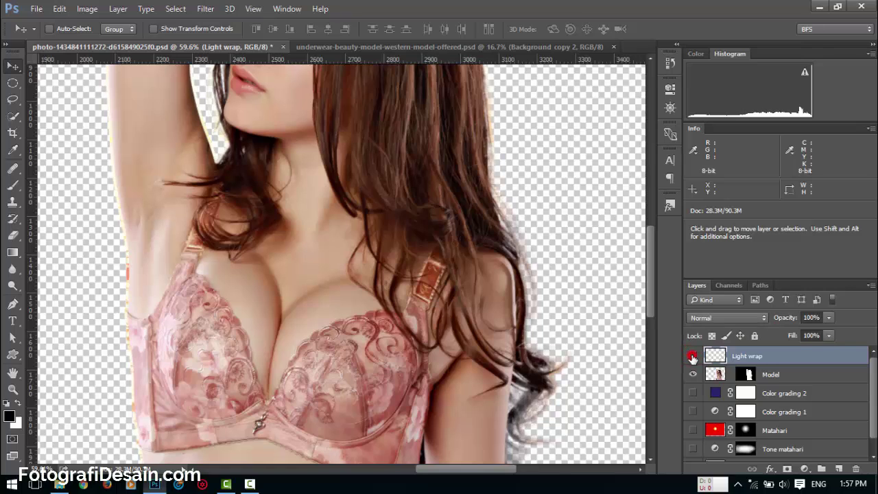
click(694, 356)
click(694, 356)
click(693, 357)
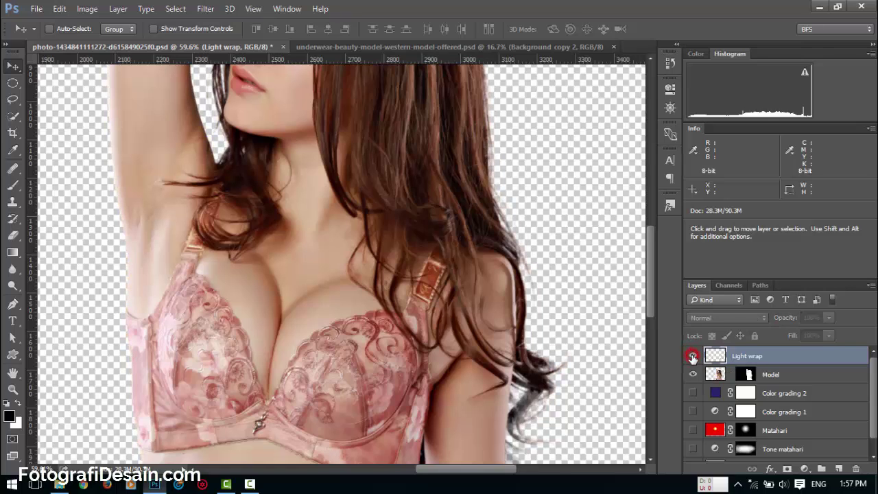
click(693, 357)
click(694, 356)
drag(646, 278, 677, 341)
click(693, 356)
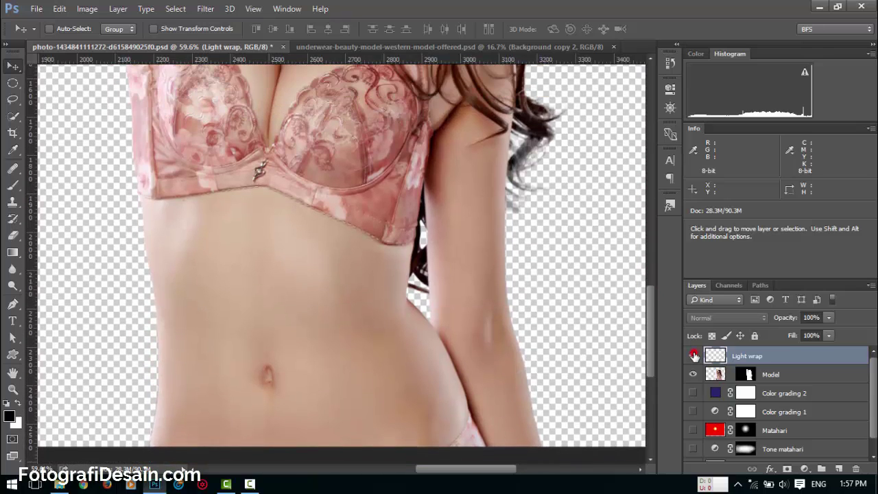
click(693, 356)
click(693, 356)
click(693, 356)
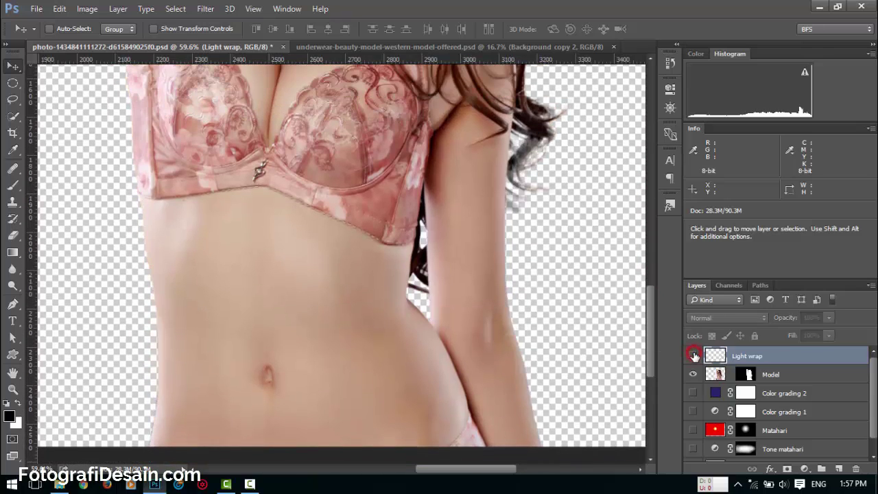
click(693, 356)
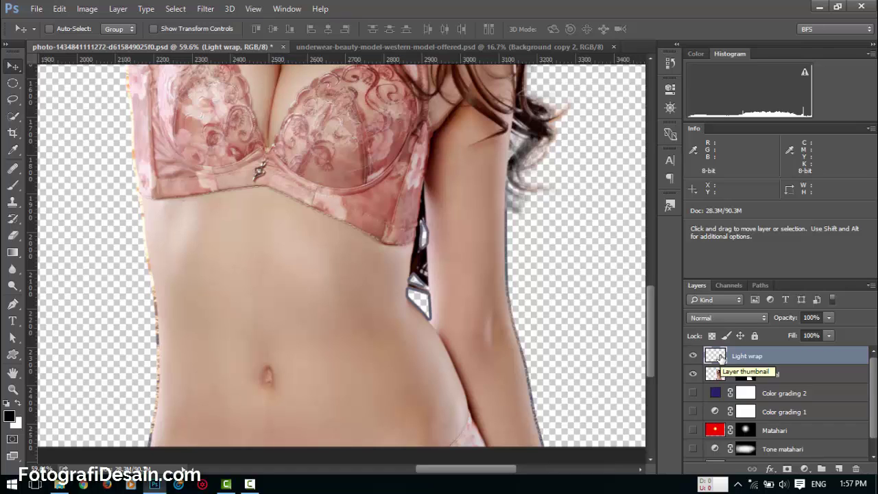
Clip the Light wrap layer to the Model layer and compare her edges with it shown and hidden.
key(ctrl)
key(ctrl+alt+g)
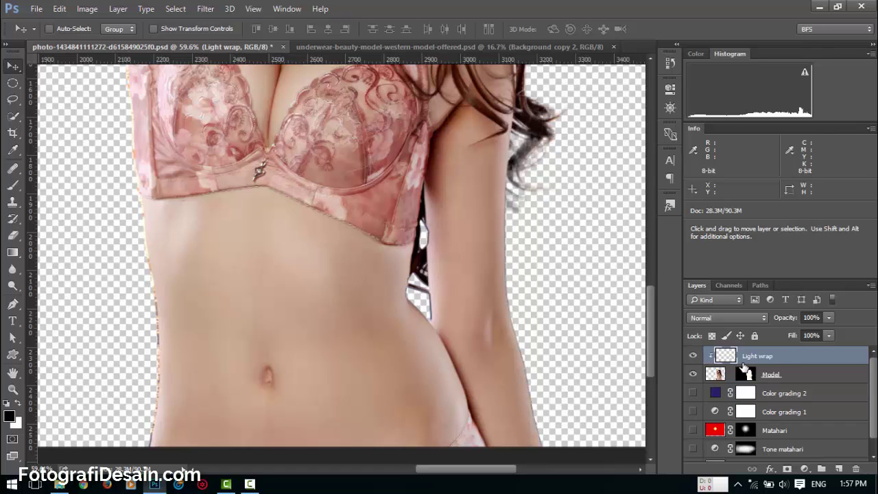
click(693, 355)
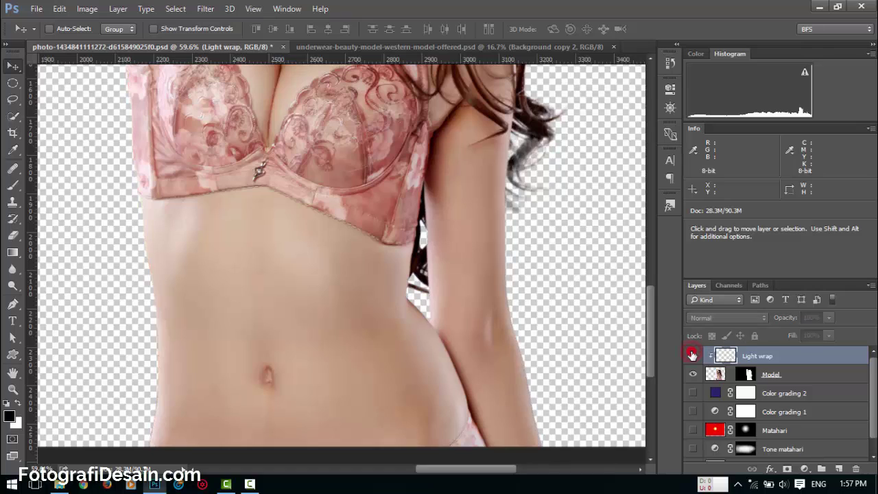
click(693, 355)
click(692, 355)
click(692, 355)
click(693, 355)
click(693, 354)
click(693, 355)
click(692, 355)
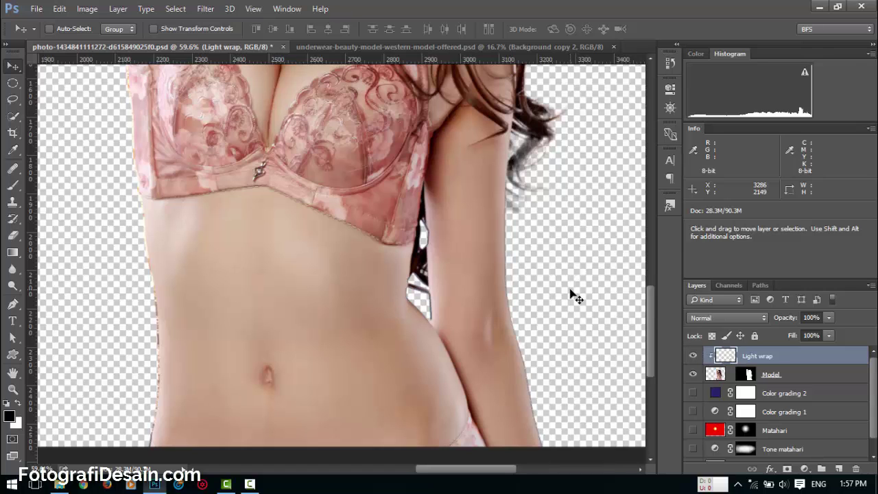
Set the Light wrap layer's blend mode to Screen.
scroll(633, 330, down, 2)
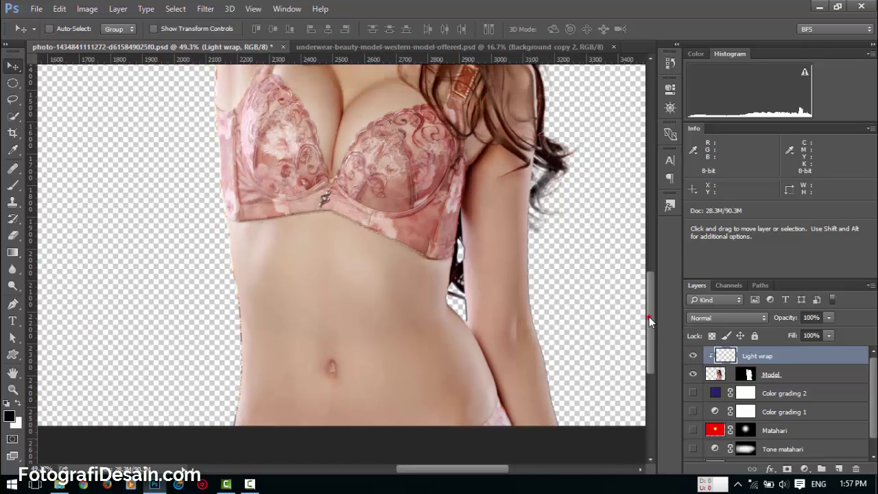
drag(649, 316, 652, 311)
click(725, 351)
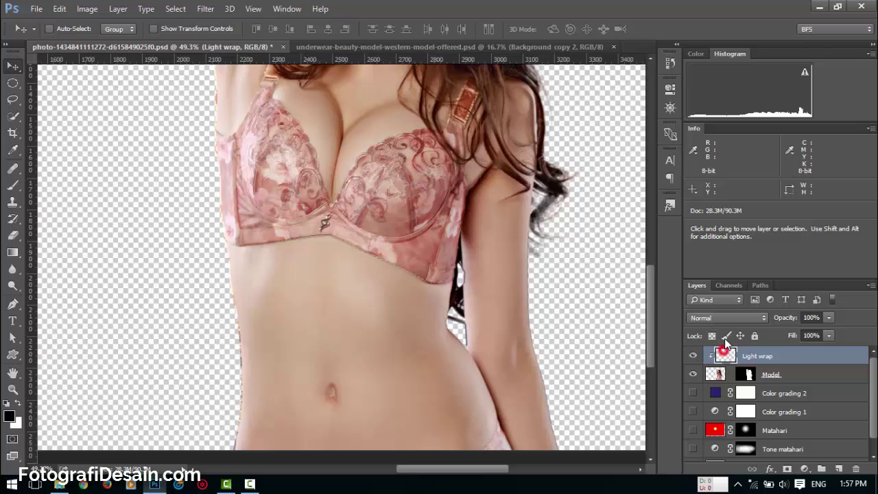
click(730, 317)
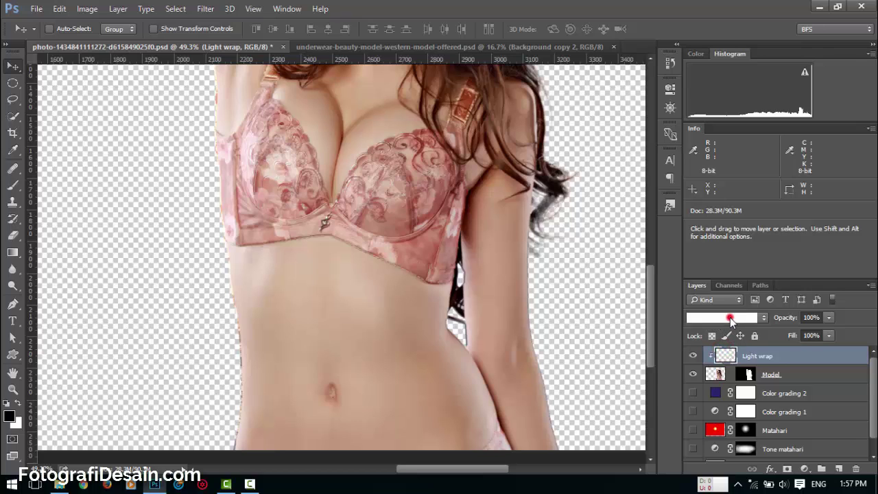
click(710, 144)
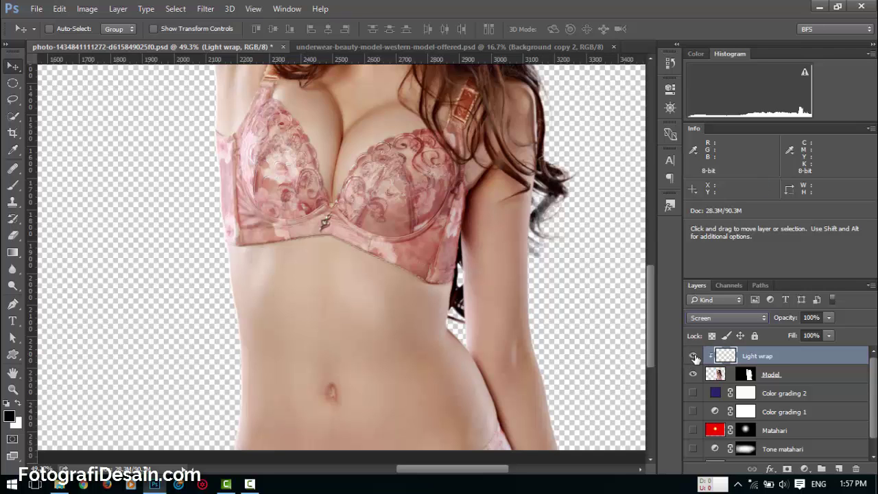
Compare the model's edges with and without the Screen-blended Light wrap layer at her waist, lower arm, raised arm and head.
scroll(471, 390, up, 3)
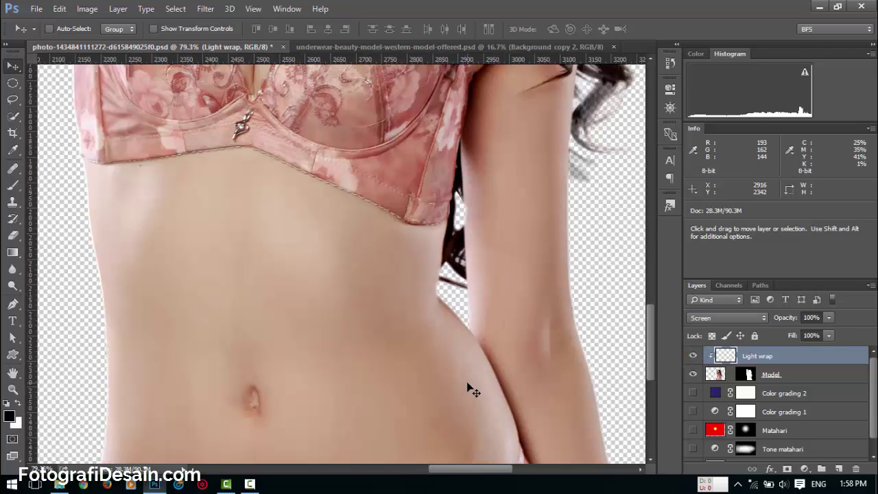
click(691, 355)
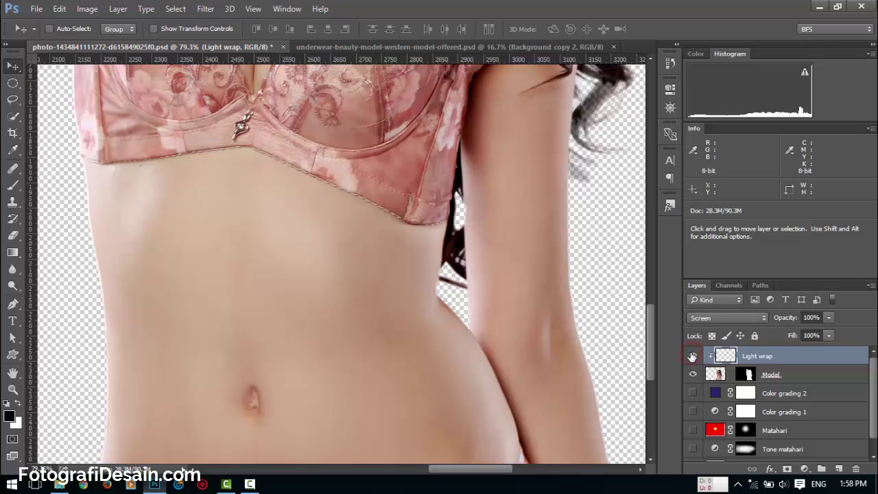
click(692, 355)
click(692, 356)
click(692, 355)
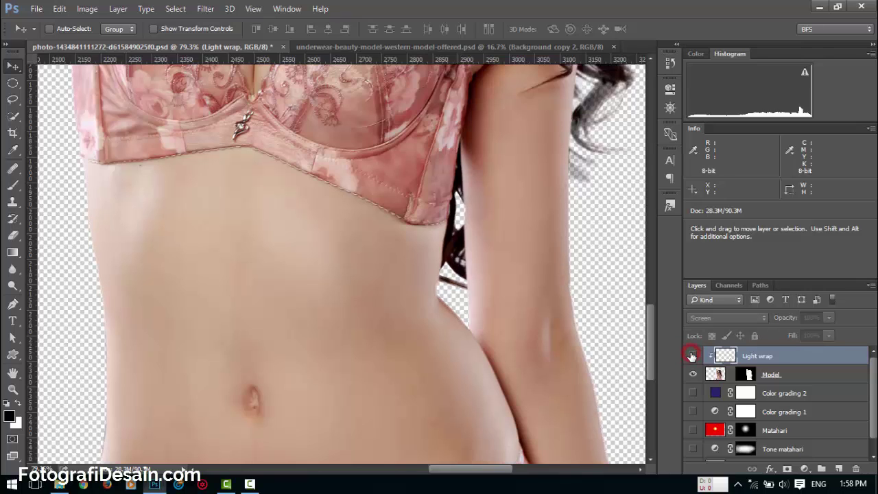
click(692, 355)
click(692, 354)
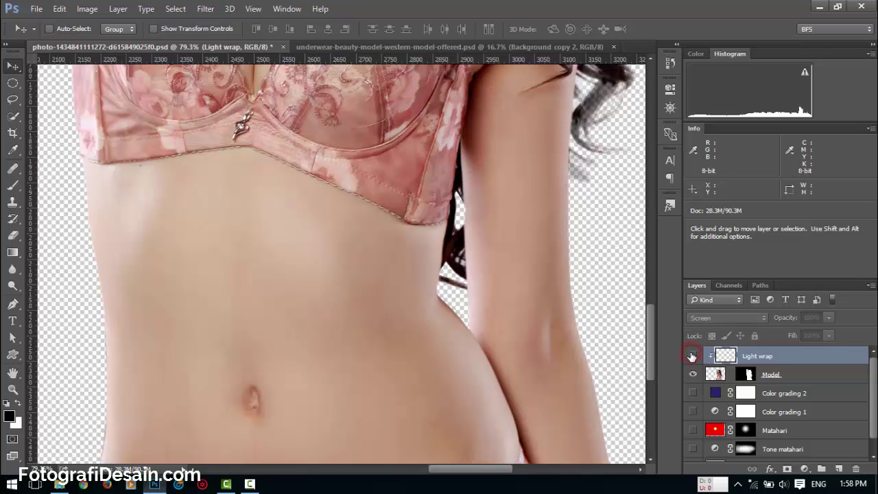
click(692, 355)
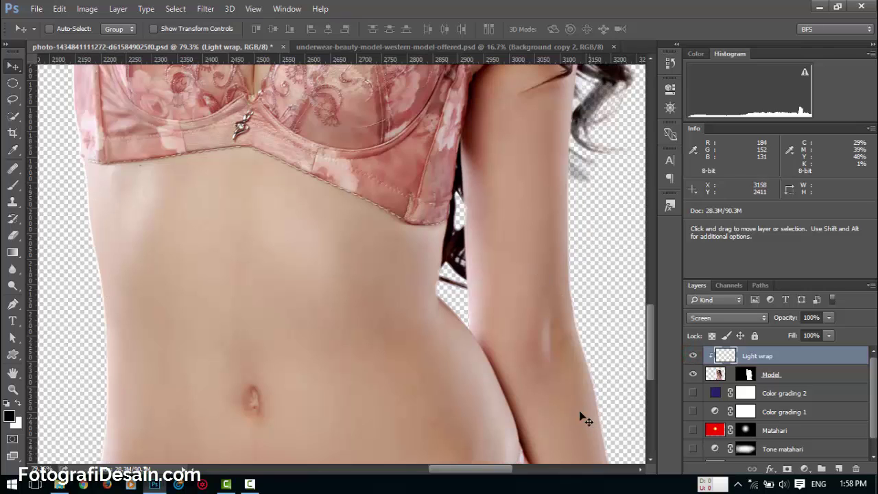
click(691, 357)
click(691, 357)
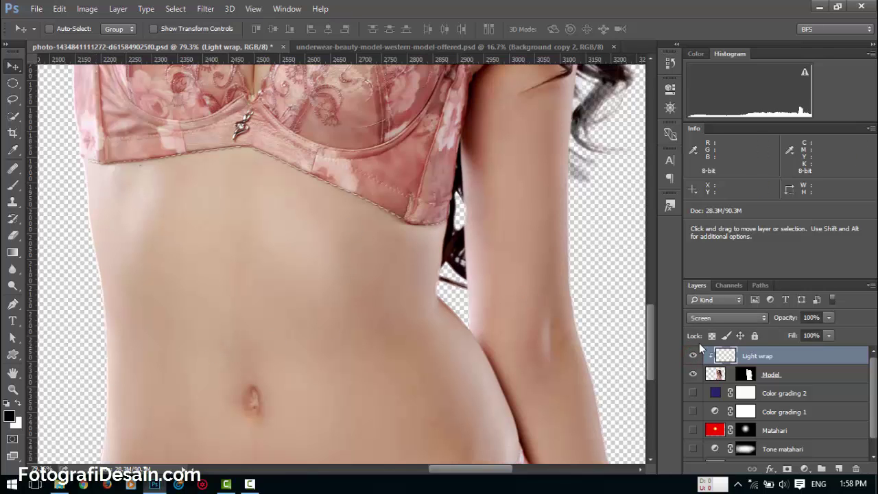
drag(648, 308, 645, 181)
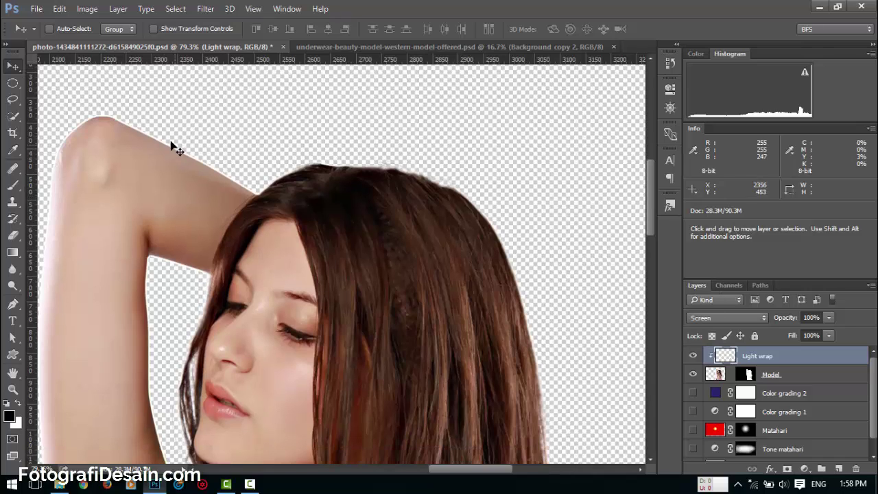
click(694, 356)
click(694, 356)
click(694, 356)
click(694, 356)
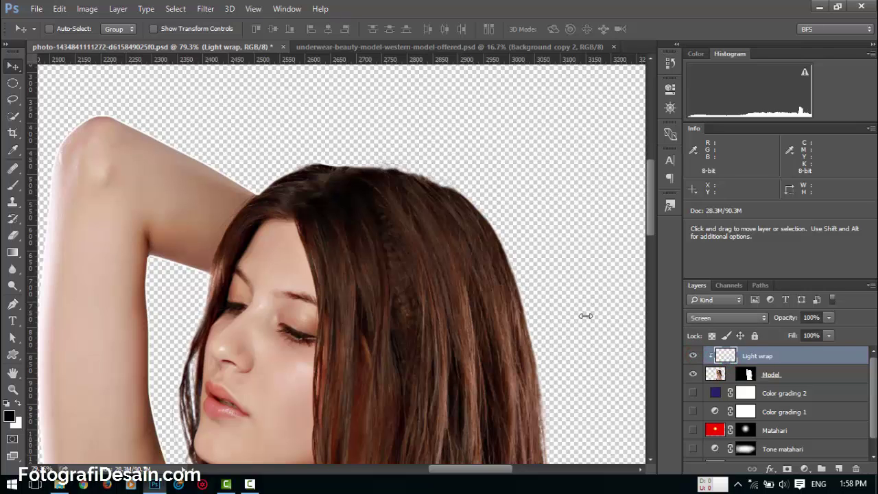
Apply a Gaussian Blur with a 3.5-pixel radius to the Light wrap layer, checking its effect with the preview off and on.
click(205, 9)
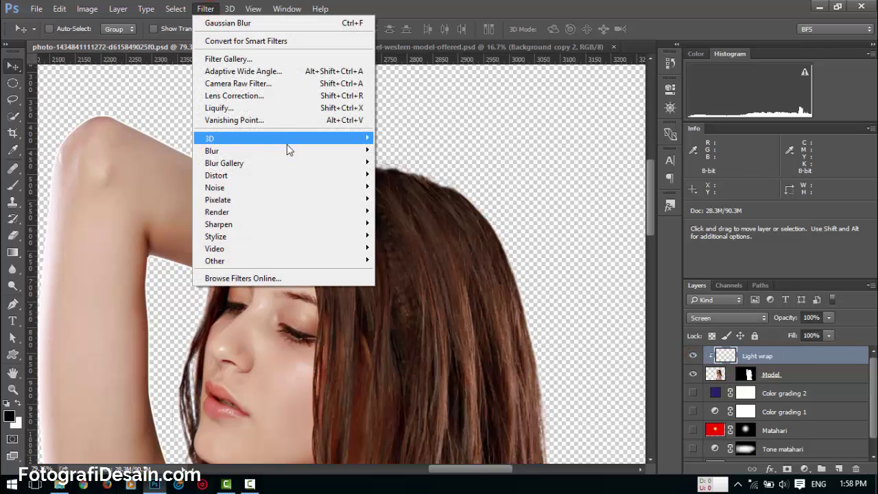
mouse_move(288, 150)
click(402, 199)
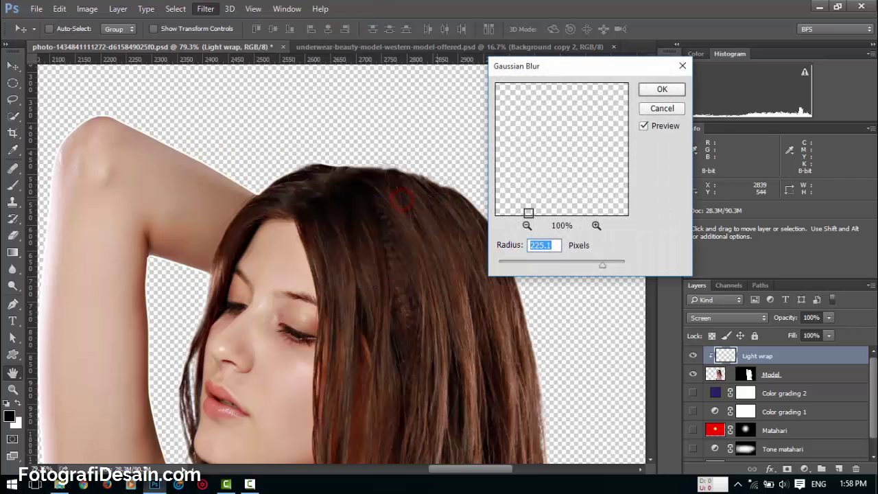
mouse_move(529, 264)
mouse_down()
mouse_move(515, 266)
mouse_move(522, 265)
mouse_up()
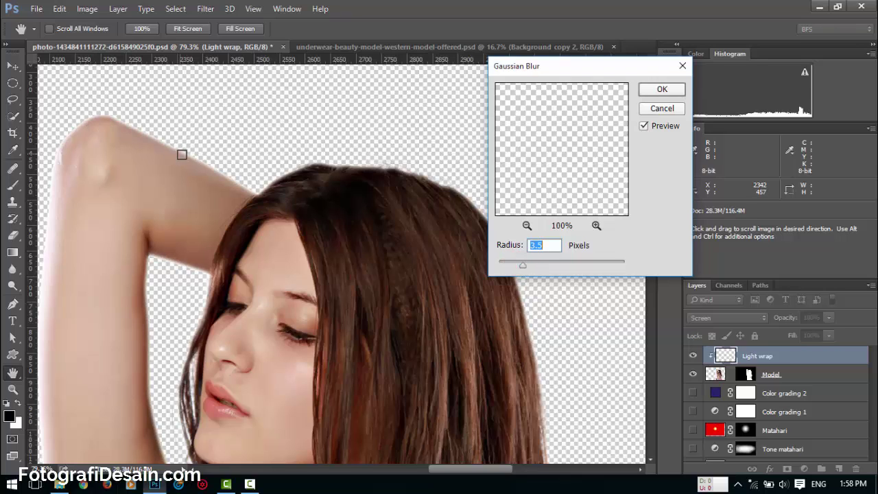
click(645, 126)
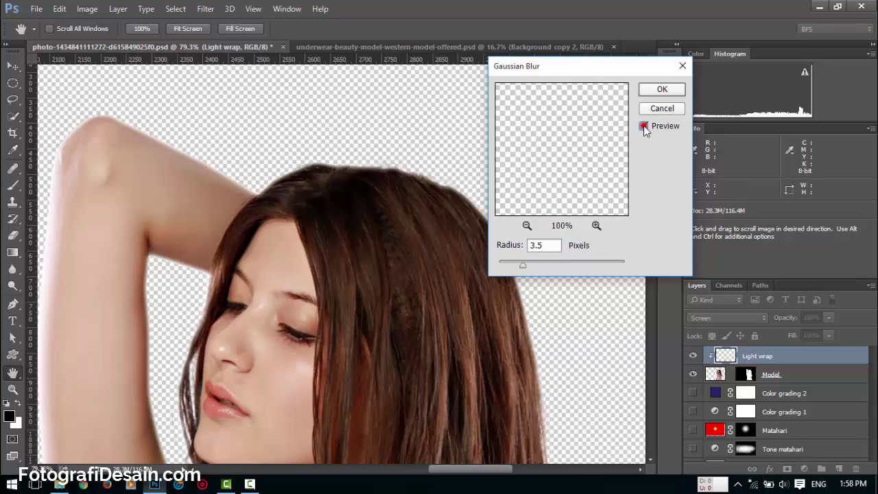
click(645, 126)
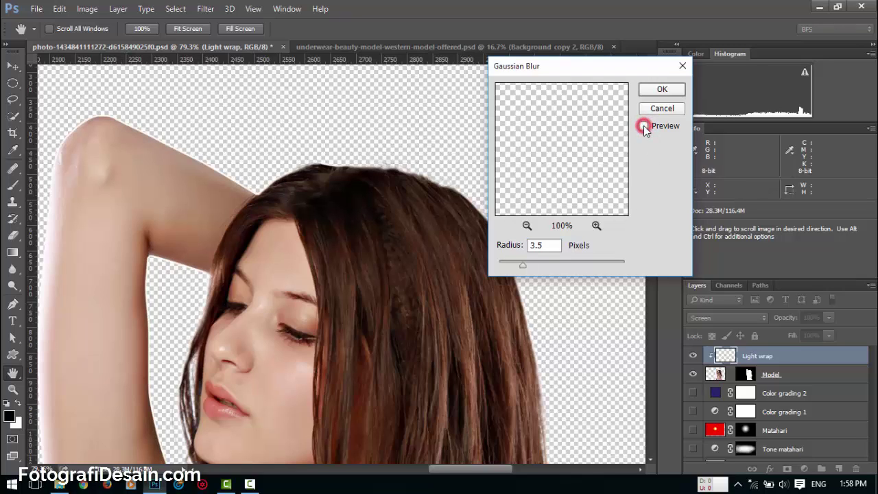
click(645, 127)
click(644, 126)
click(645, 127)
click(645, 127)
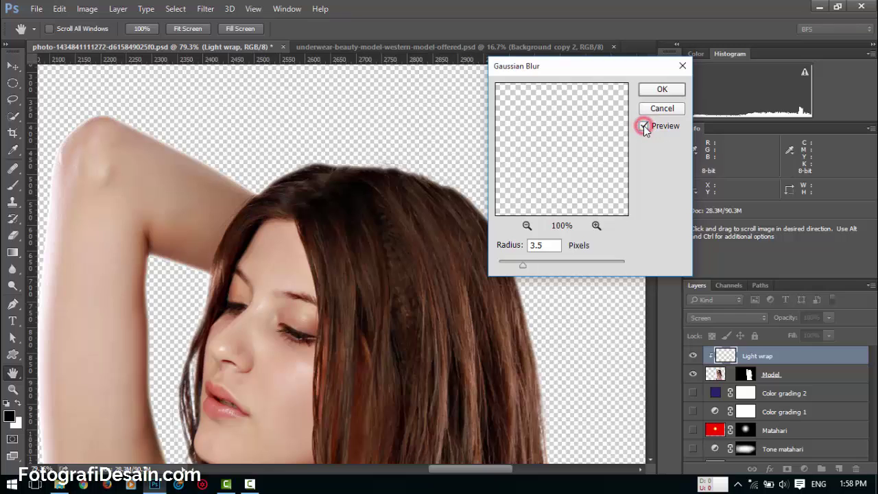
click(662, 89)
Show all hidden layers beneath Model again, from Color grading 2 down to the background.
scroll(720, 376, down, 1)
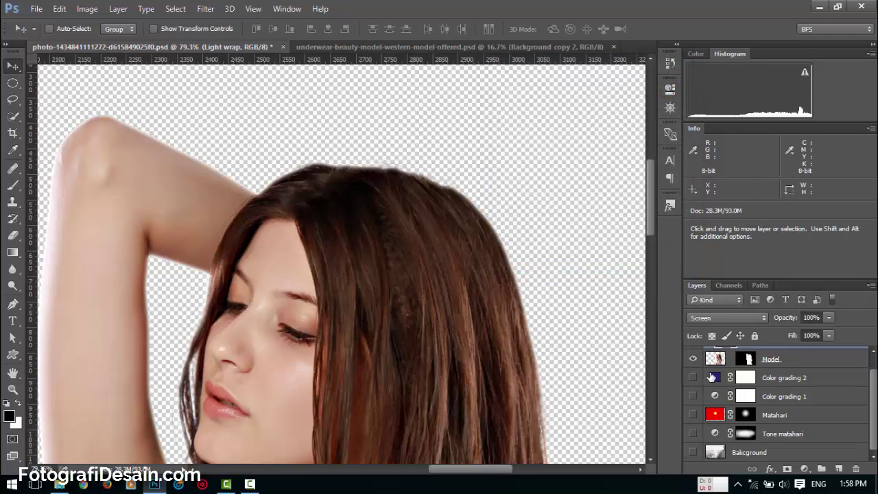
scroll(454, 320, down, 3)
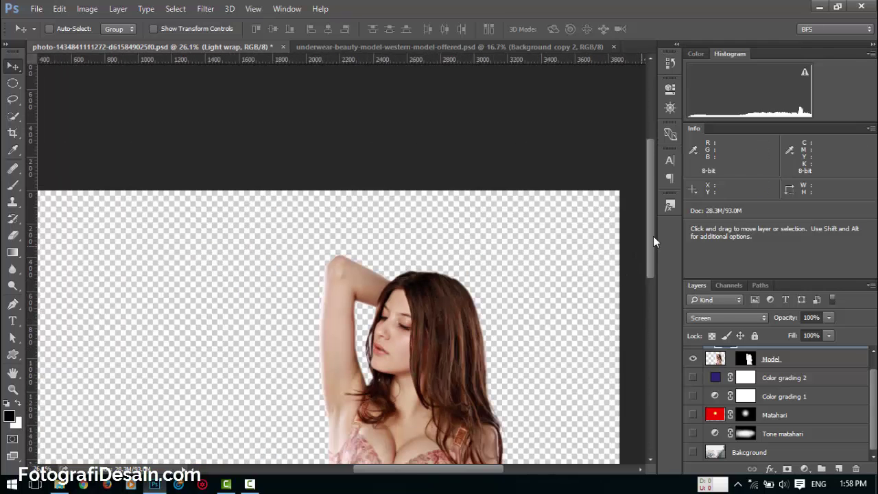
drag(653, 241, 649, 296)
click(692, 376)
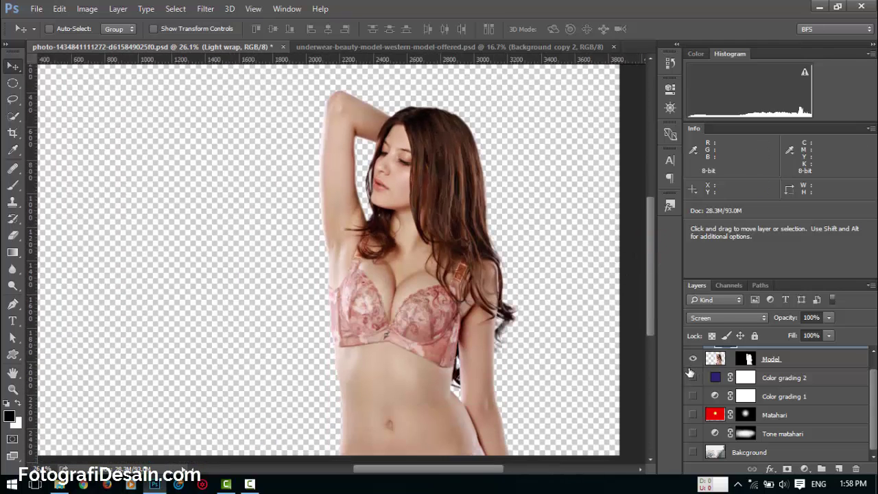
click(693, 396)
click(692, 415)
click(693, 433)
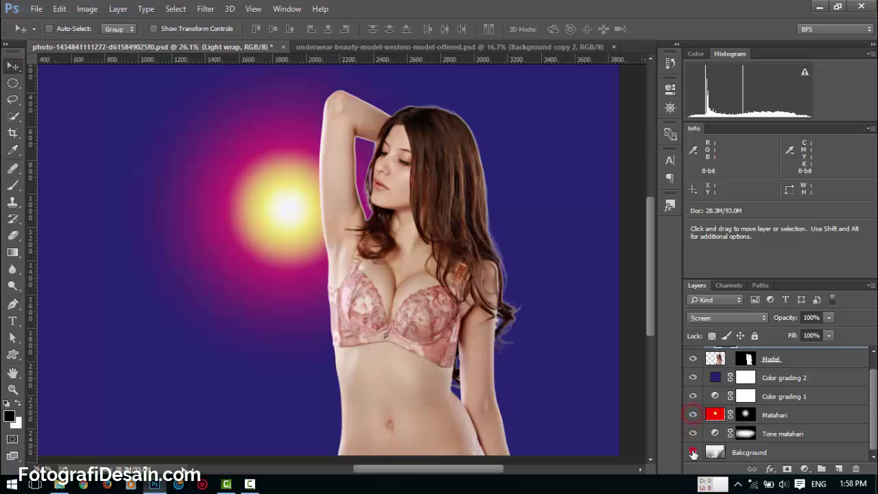
click(693, 452)
scroll(621, 374, down, 2)
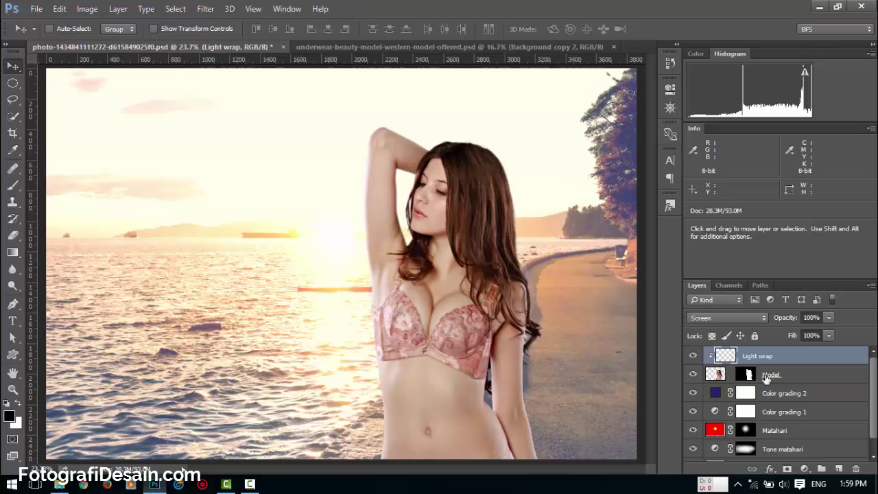
Hide the Light wrap and Model layers and stamp the visible graded background into a new layer above Color grading 2.
click(693, 356)
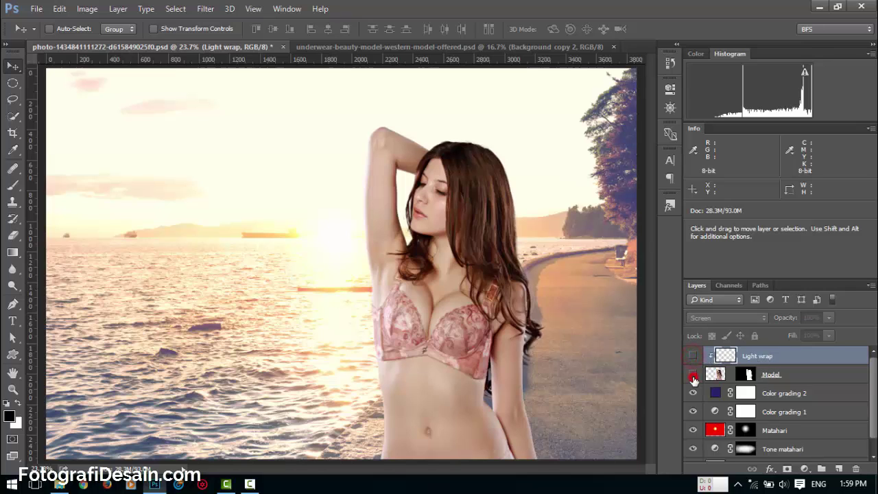
click(693, 375)
key(s)
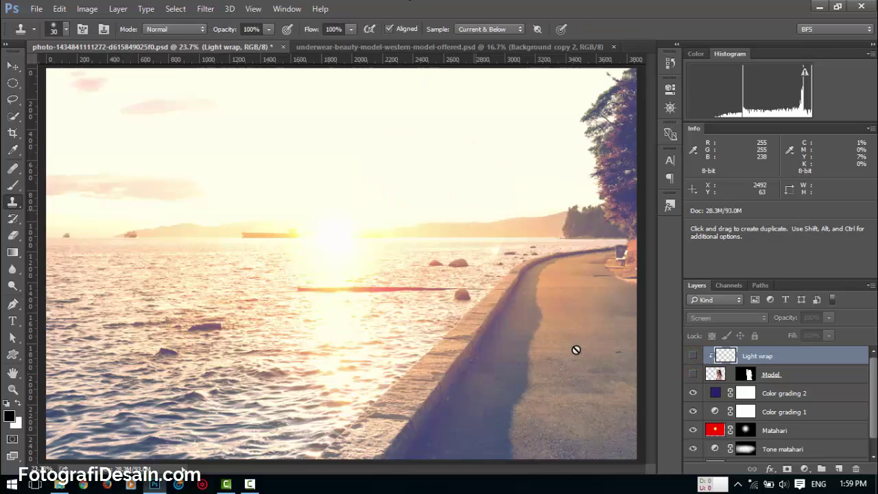
click(775, 393)
scroll(630, 375, down, 2)
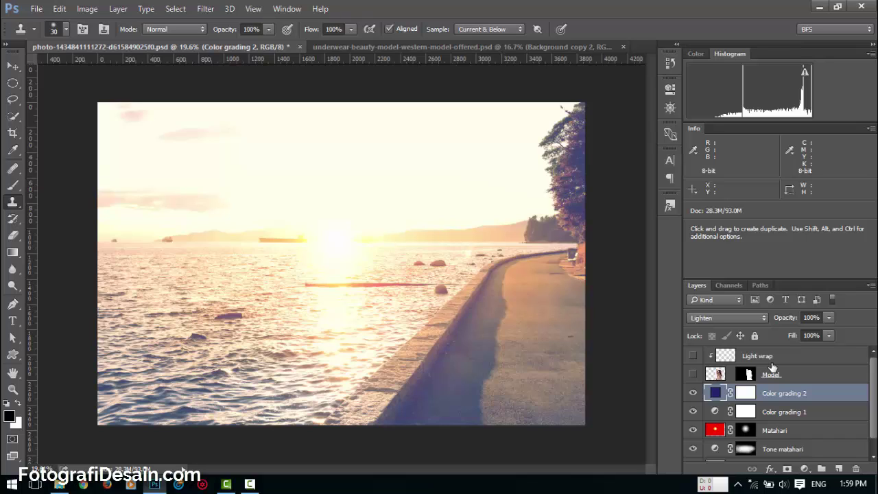
scroll(786, 391, down, 1)
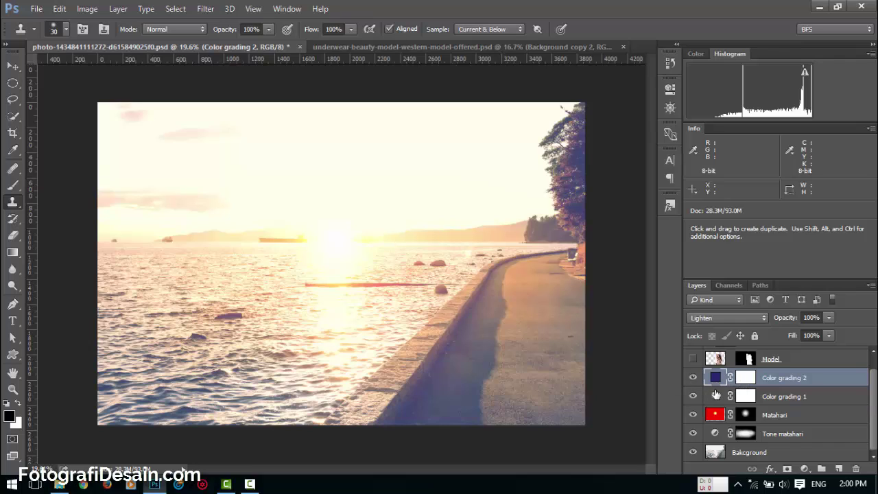
scroll(717, 396, up, 1)
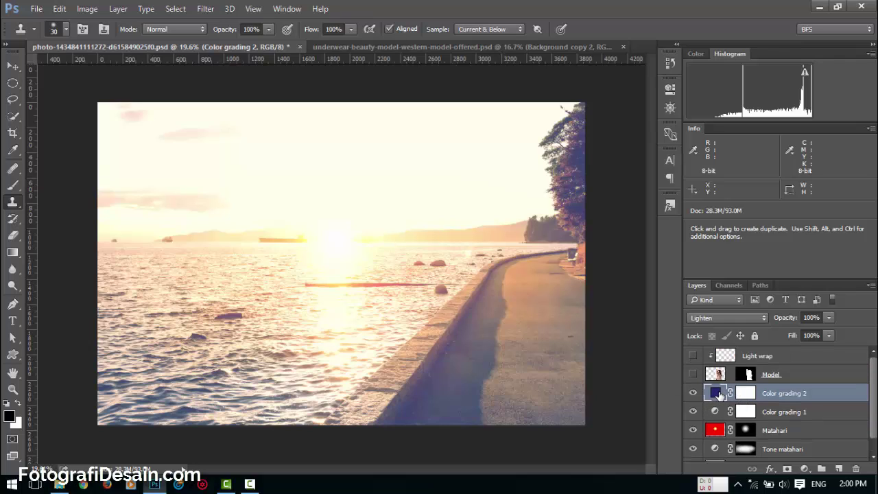
key(ctrl+alt+shift+e)
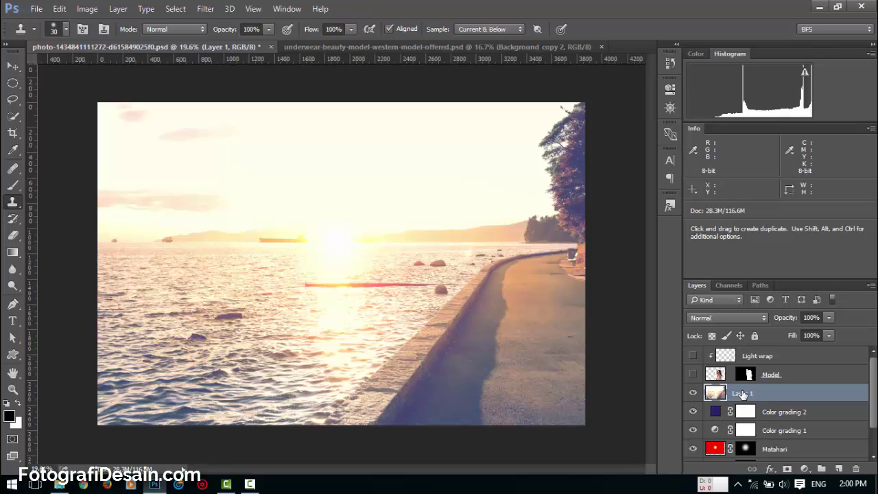
Rename the stamped background layer as Color match.
double_click(742, 393)
text(Color match)
key(Return)
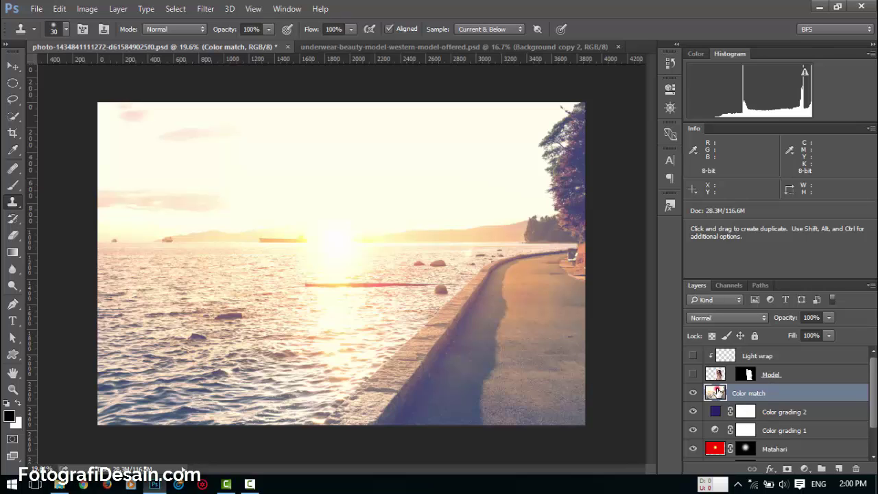
With Model and Light wrap shown again, move the Color match layer above Light wrap and clip it to Model.
drag(718, 392, 694, 392)
click(696, 391)
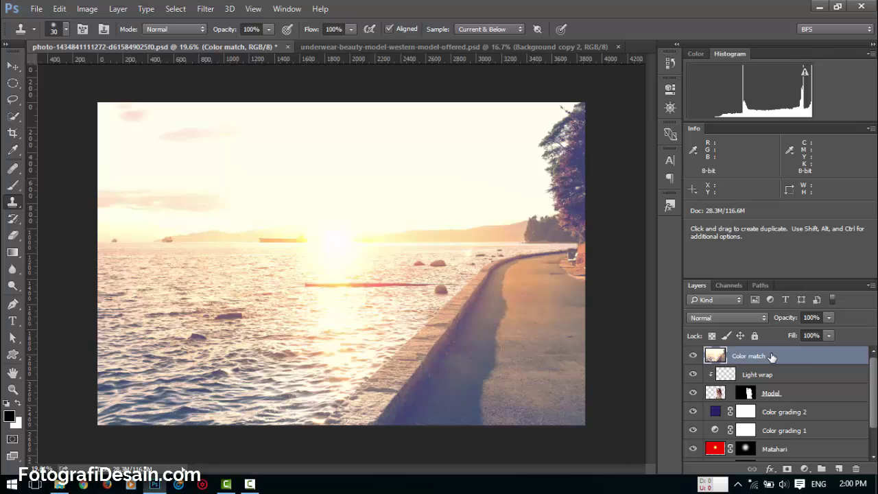
key(ctrl+alt+g)
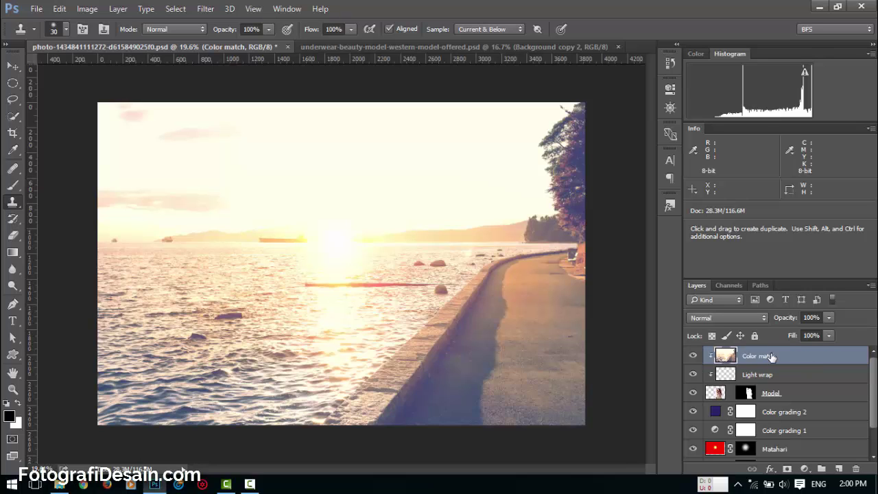
Release the Color match layer from its clipping mask and apply a Gaussian Blur of about 55 pixels to it.
key(ctrl+alt+g)
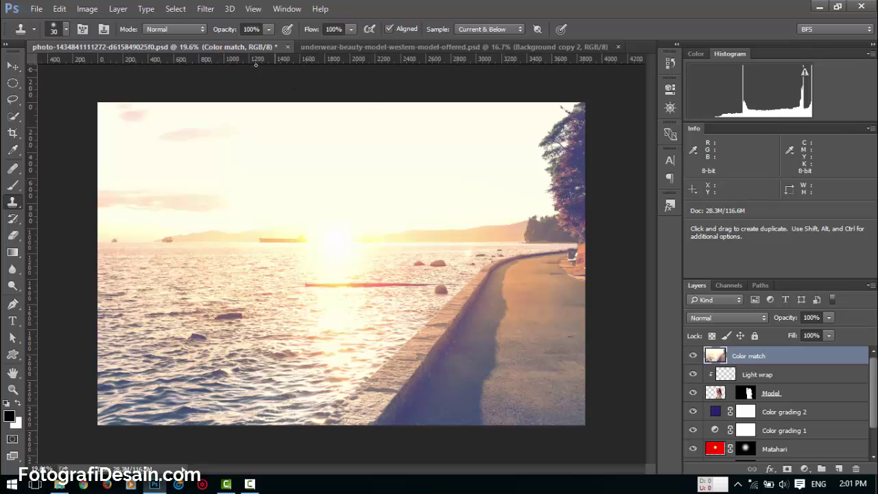
click(205, 9)
mouse_move(283, 152)
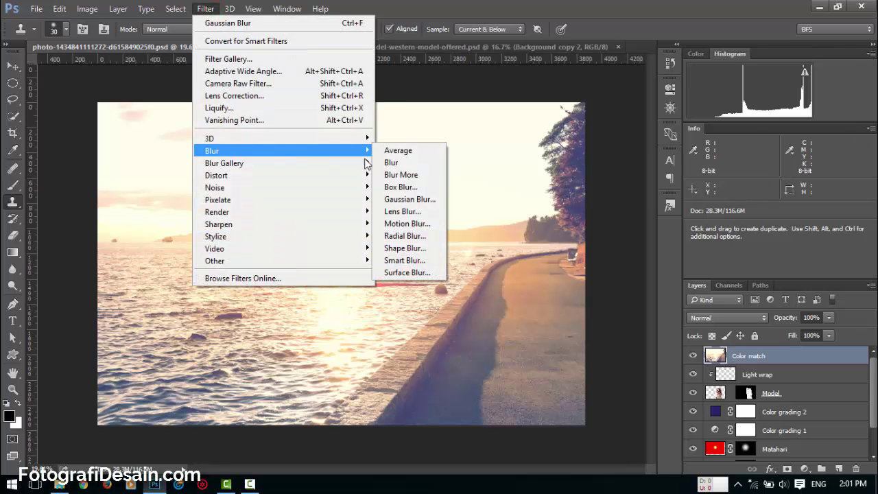
click(410, 199)
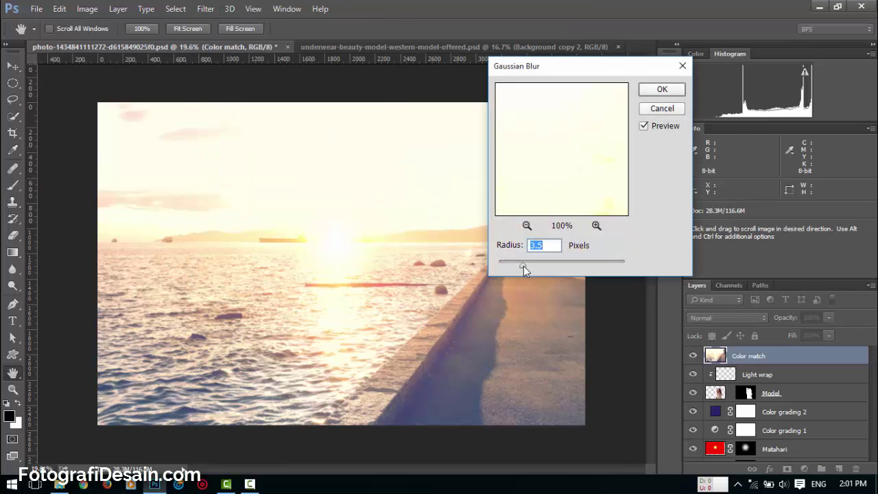
drag(532, 265, 569, 266)
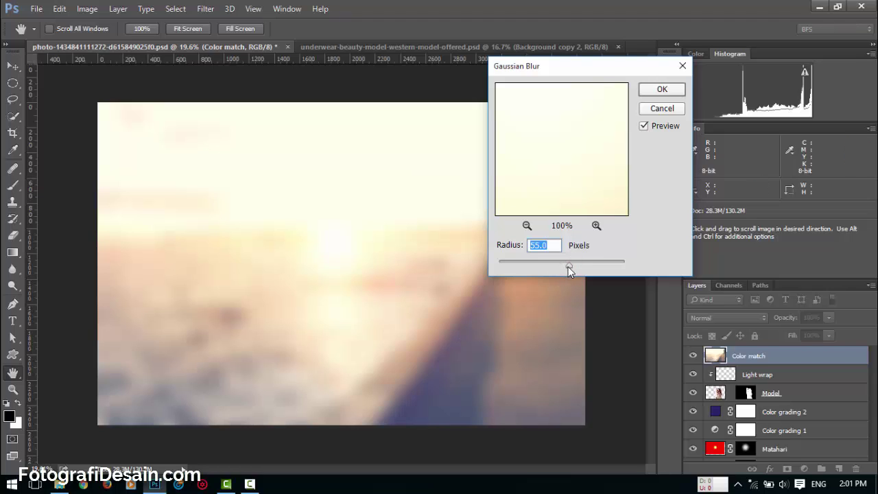
drag(569, 267, 567, 267)
click(661, 89)
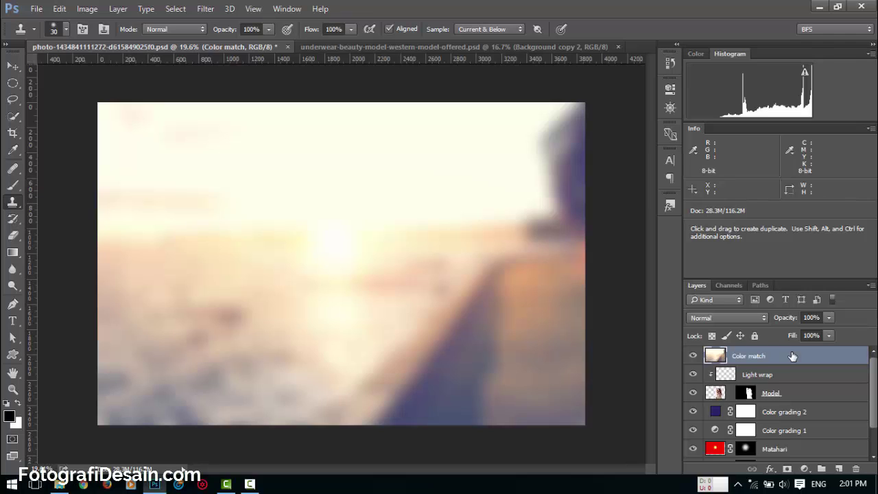
Clip the blurred Color match layer to Model again and set it to Color blend mode at 32% opacity.
alt+click(768, 364)
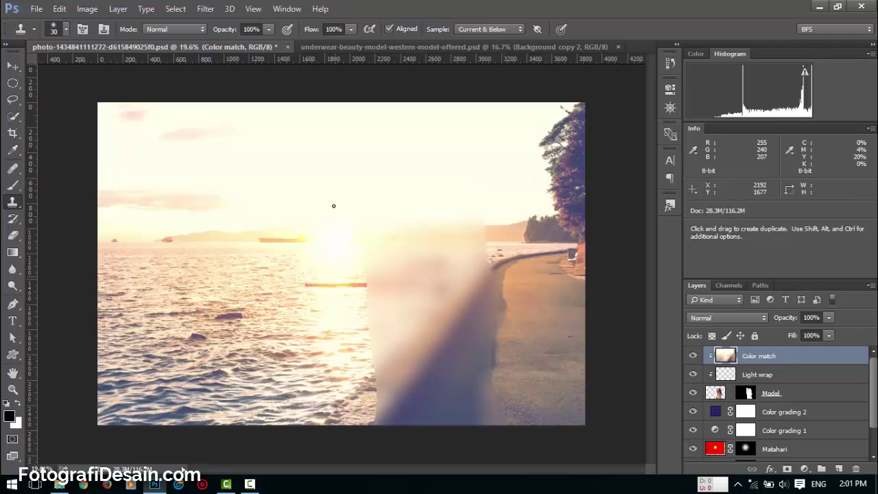
click(752, 316)
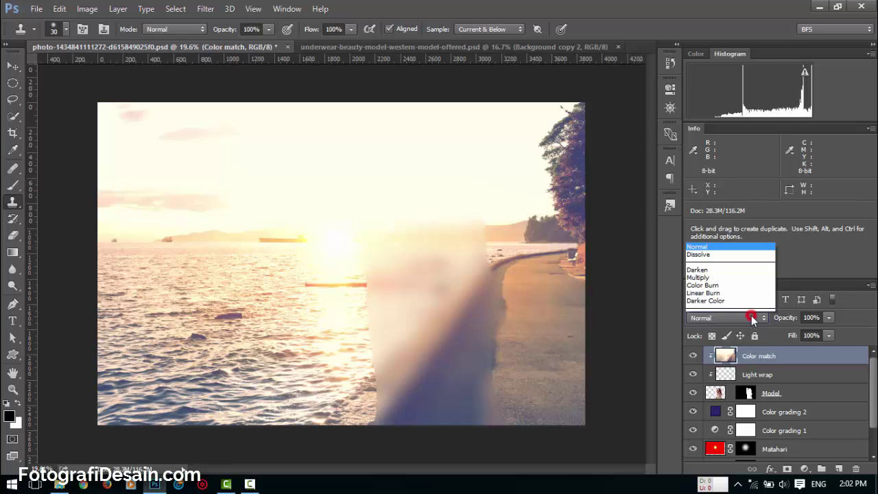
click(742, 301)
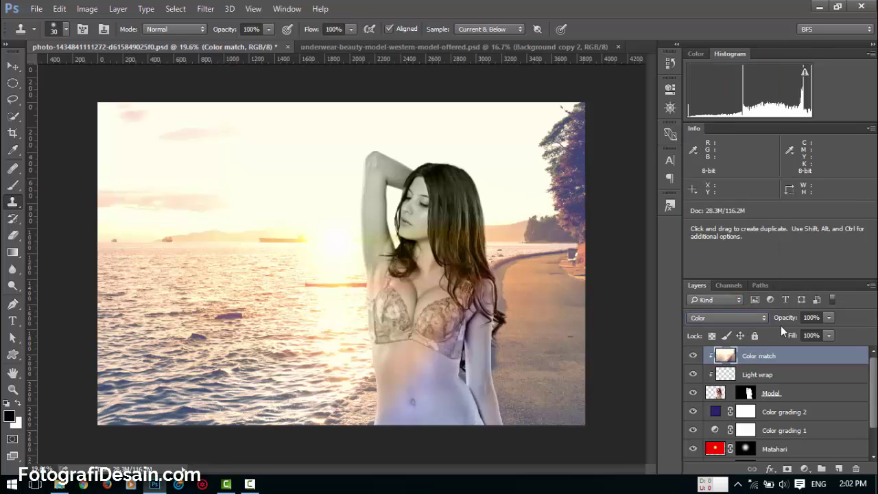
drag(788, 321, 759, 319)
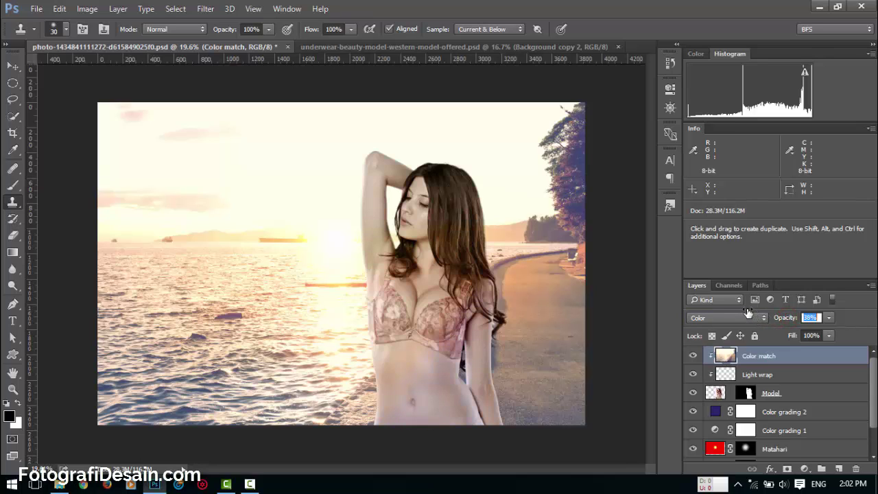
drag(748, 308, 747, 310)
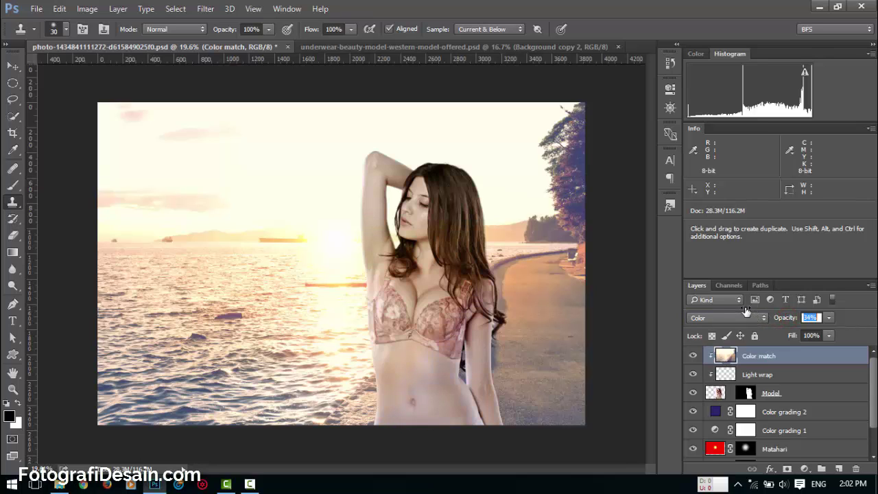
Add a Curves adjustment layer above Color match and clip it to the model.
click(726, 357)
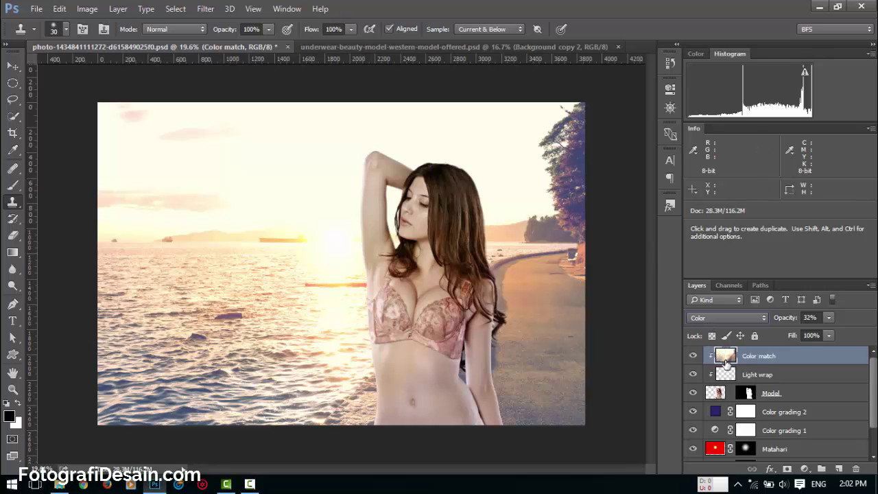
click(806, 469)
click(800, 263)
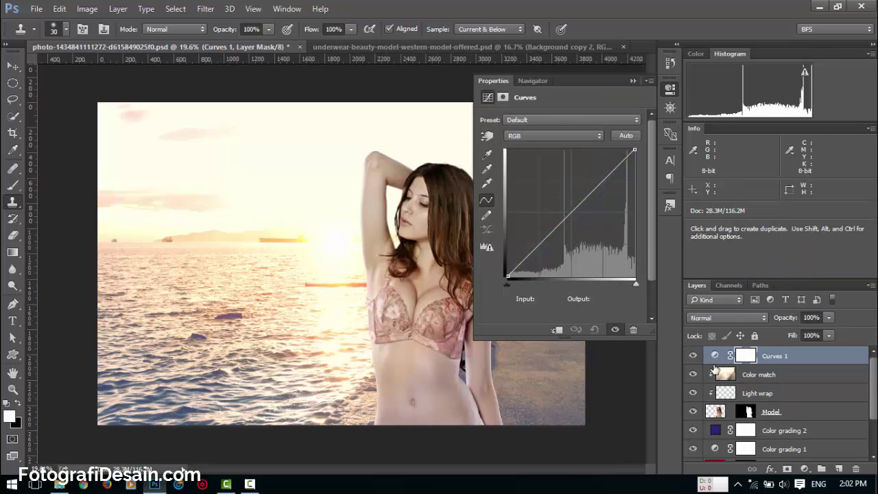
alt+click(711, 371)
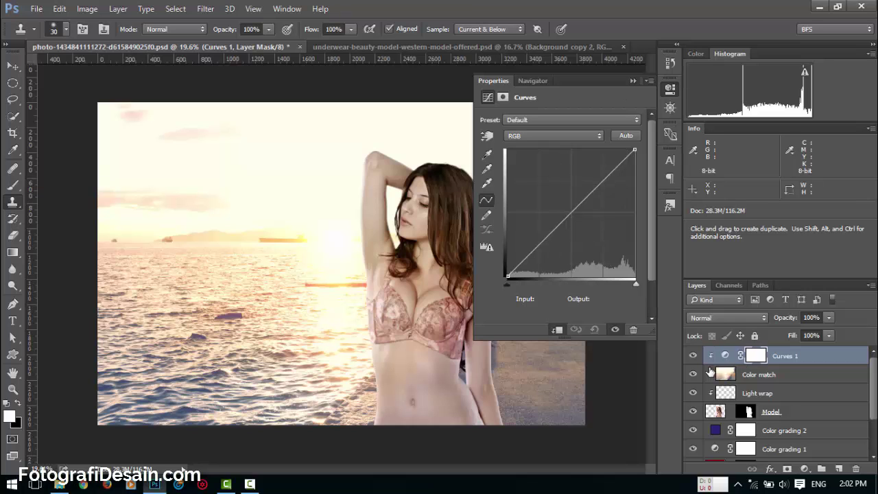
Raise the curve's black point to output 39, then add points at input 72, output 81 and input 189, output 176.
mouse_move(277, 241)
mouse_down()
mouse_move(380, 276)
mouse_move(210, 231)
mouse_move(190, 210)
mouse_move(198, 217)
mouse_up()
scroll(197, 217, down, 1)
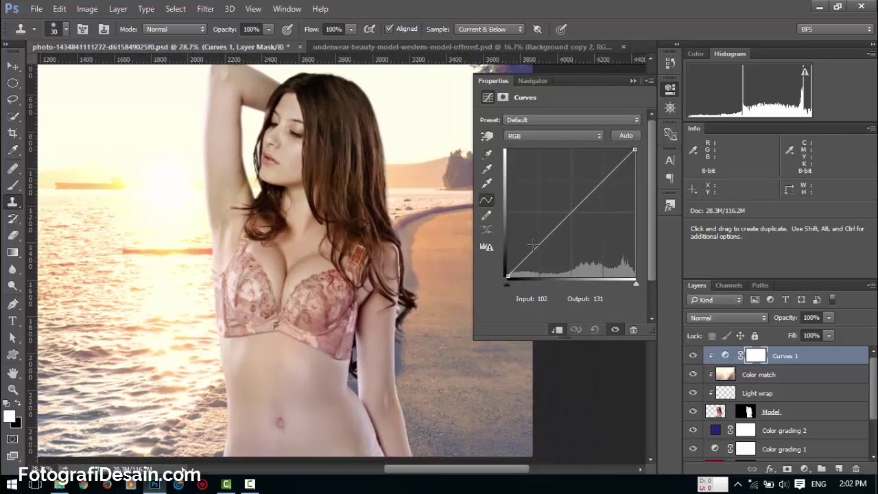
drag(507, 277, 508, 257)
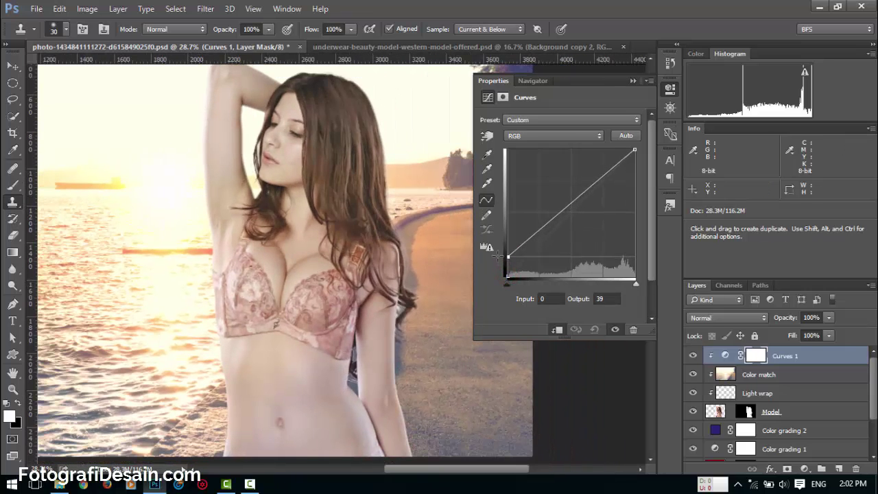
drag(541, 226, 544, 236)
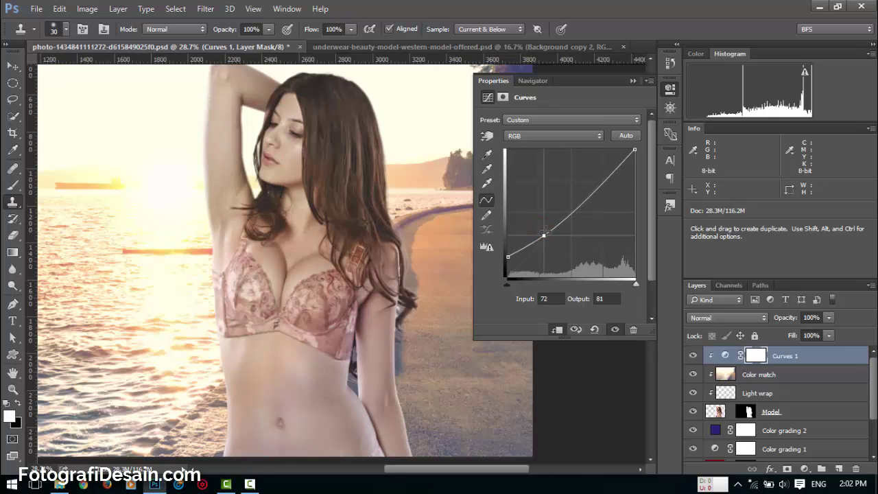
drag(594, 201, 602, 188)
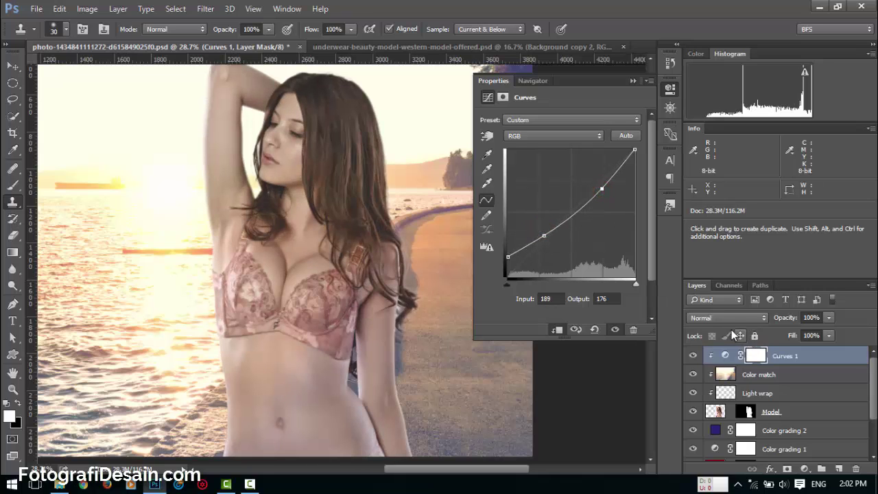
Set the Curves layer to Luminosity blend mode and lower the curve's highlight and shadow points to darken the model slightly.
click(730, 319)
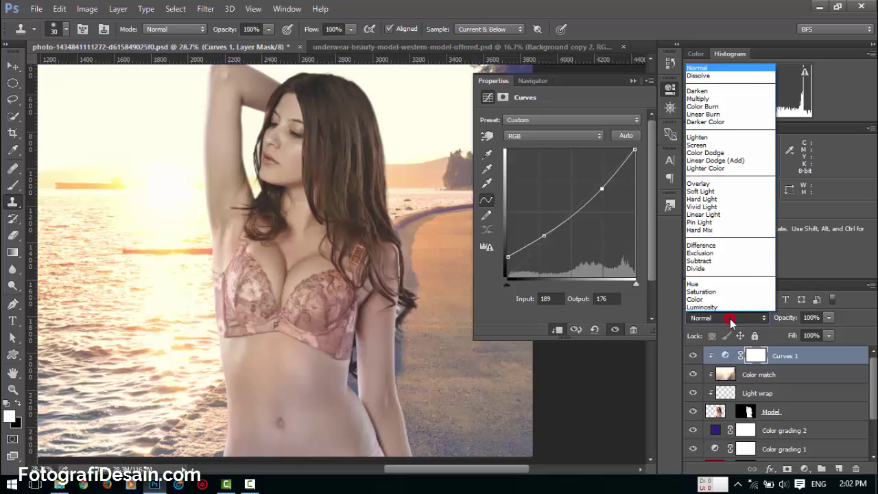
click(726, 297)
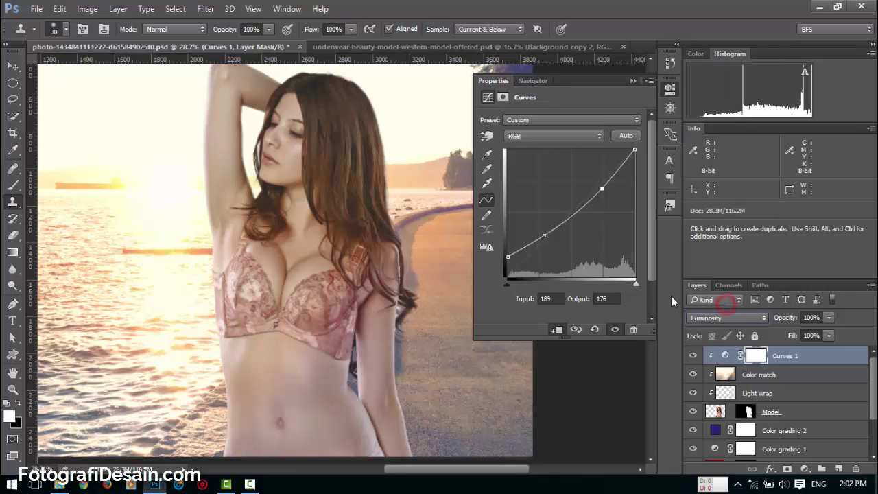
click(542, 235)
drag(602, 188, 603, 194)
drag(543, 239, 535, 249)
scroll(384, 275, down, 3)
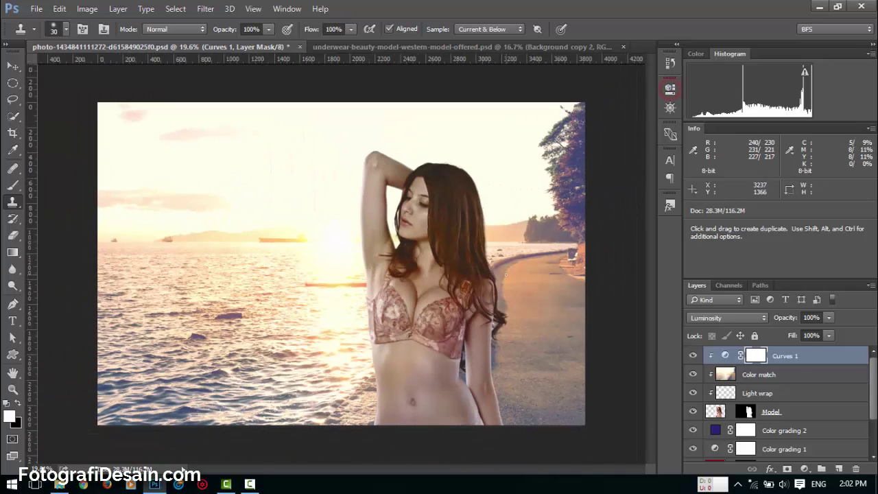
Rename the Curves adjustment layer as Tone model.
click(787, 355)
double_click(787, 356)
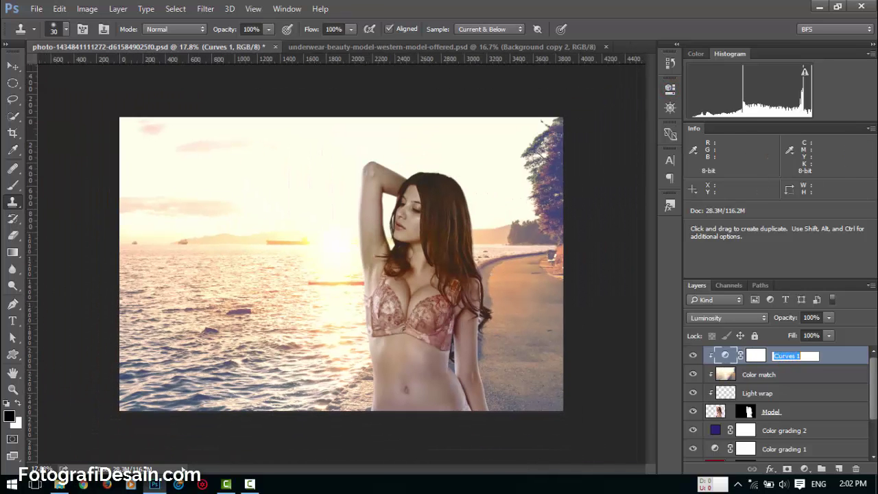
key(shift)
text(Tone model)
key(Return)
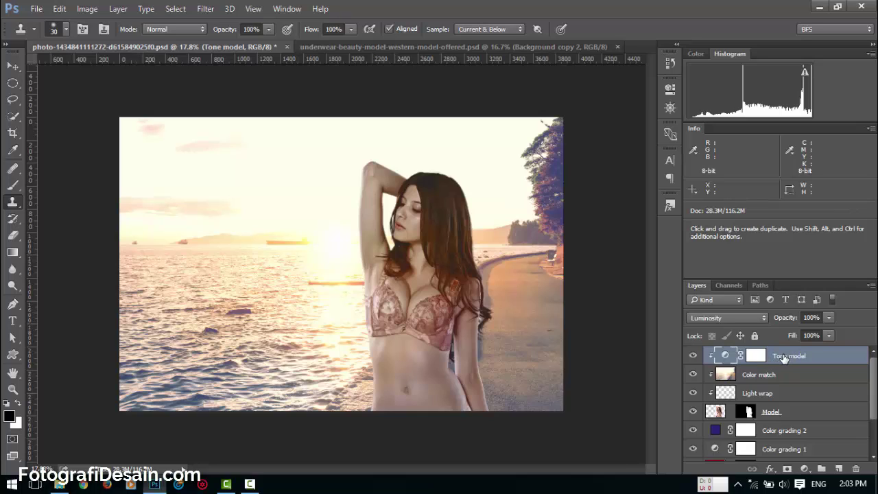
Group the Tone model, Color match, Light wrap and Model layers and name the group Model.
shift+click(778, 376)
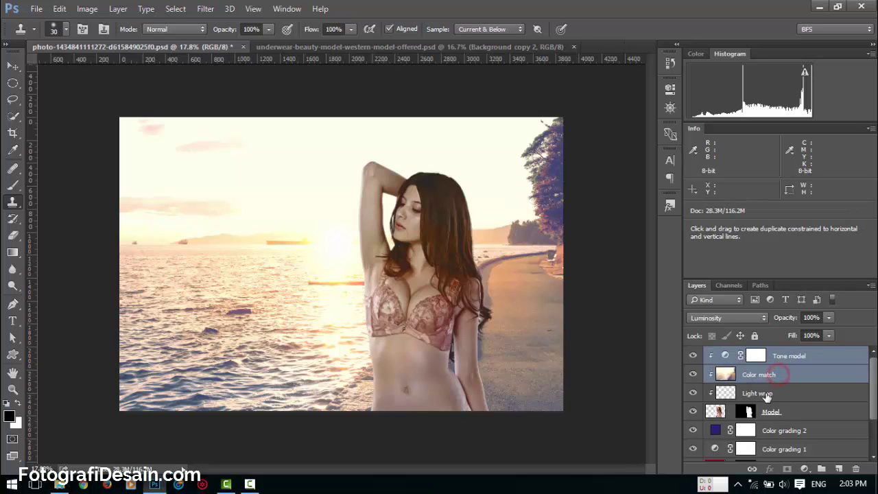
shift+click(765, 395)
shift+click(789, 414)
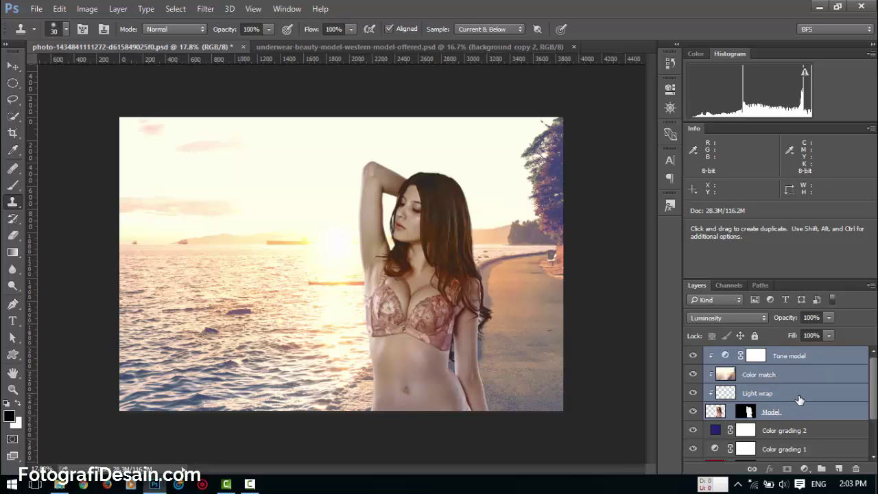
key(ctrl+g)
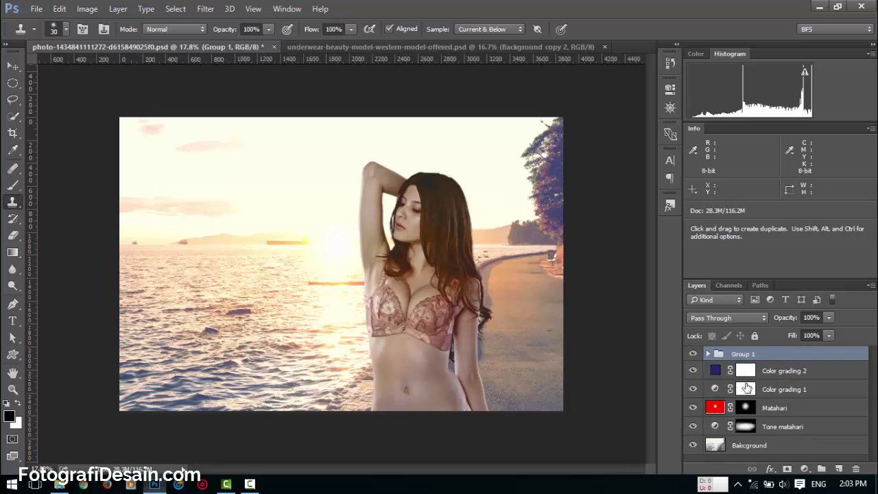
double_click(742, 354)
text(Mo)
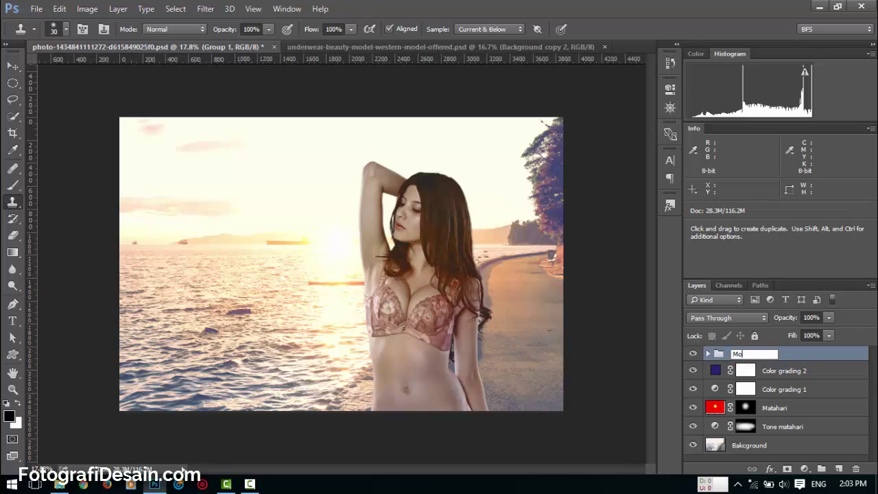
text(del)
key(Return)
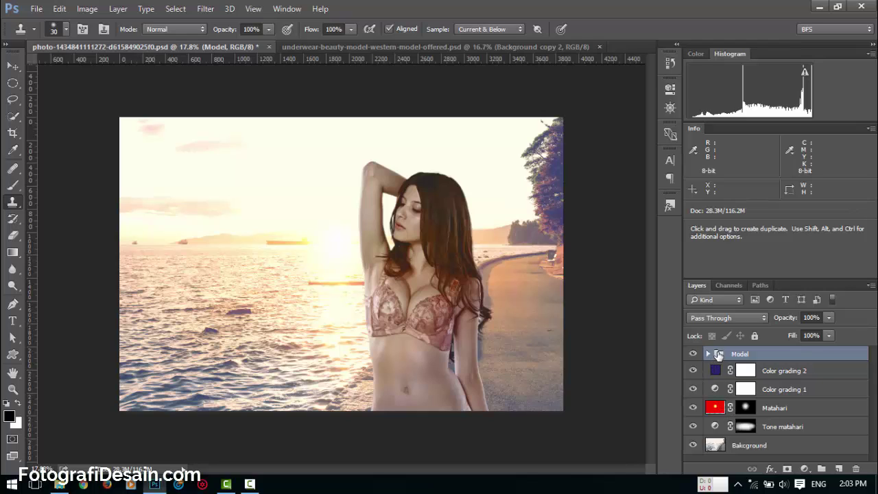
Place the Model group between Matahari and Tone matahari, and shift the model left so her raised arm overlaps the sun.
drag(719, 352, 718, 417)
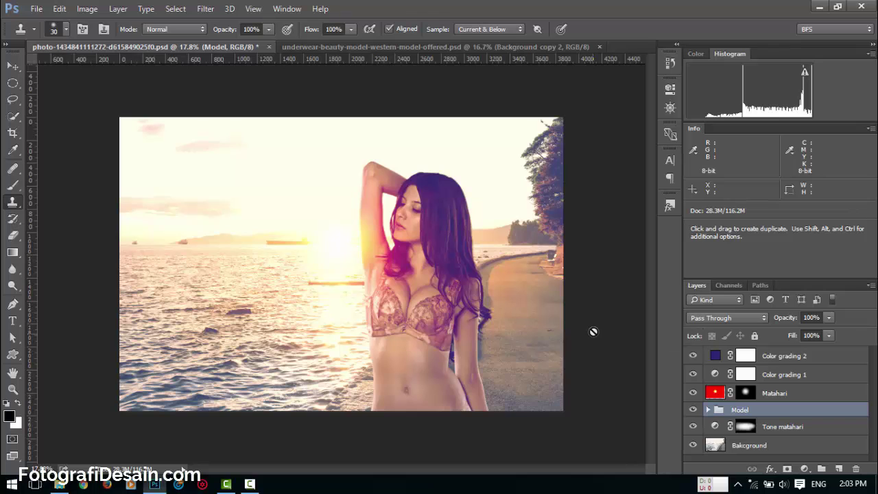
key(ctrl+0)
key(v)
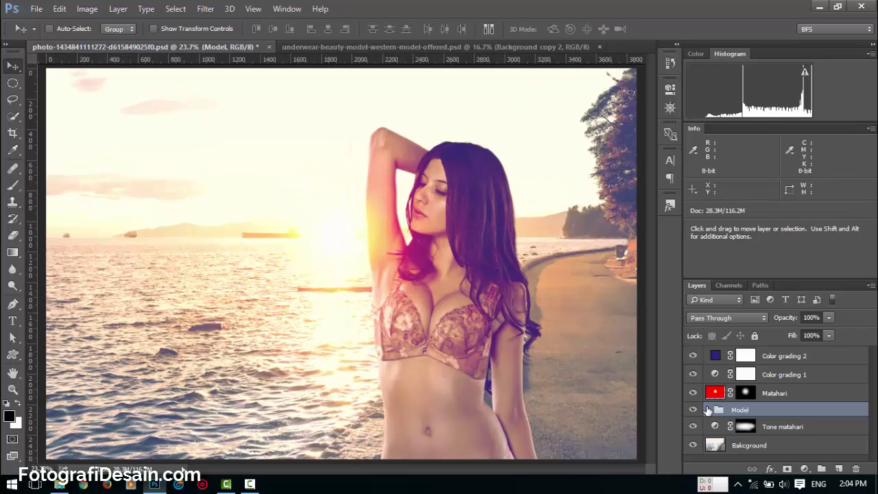
drag(420, 336, 393, 334)
key(ctrl+minus)
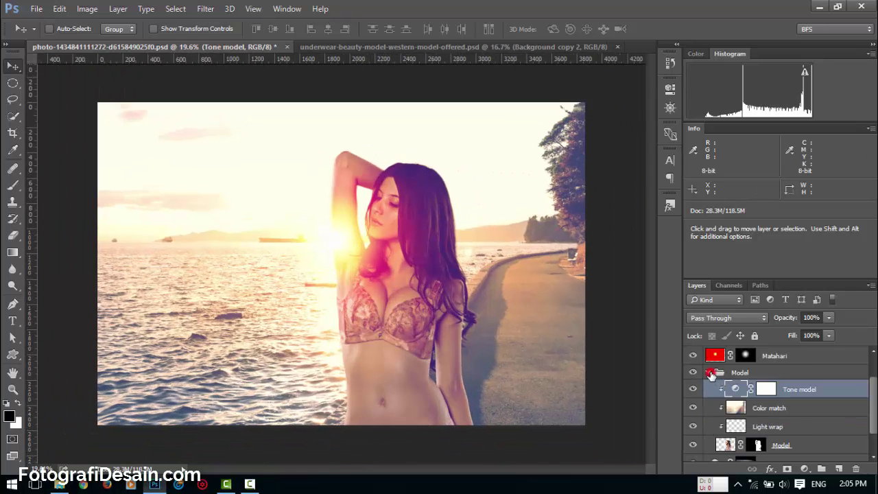
click(711, 373)
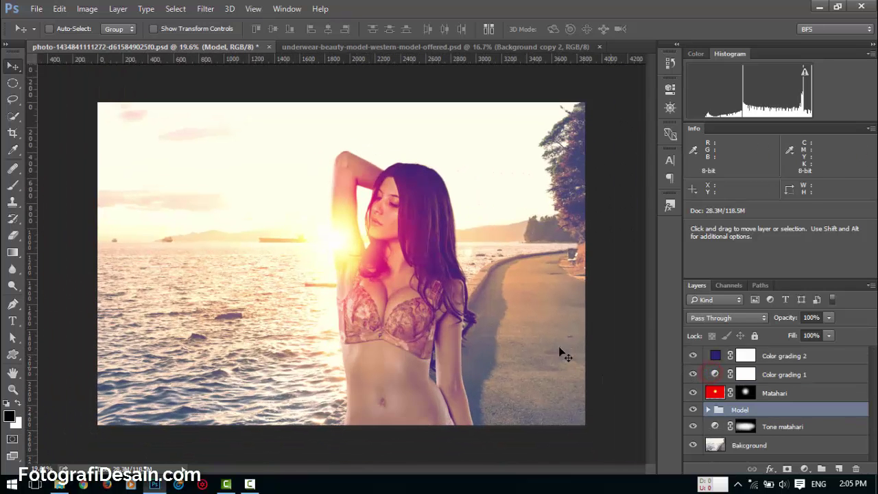
Reduce the opacity of the Color grading 2 layer to 75%.
click(727, 357)
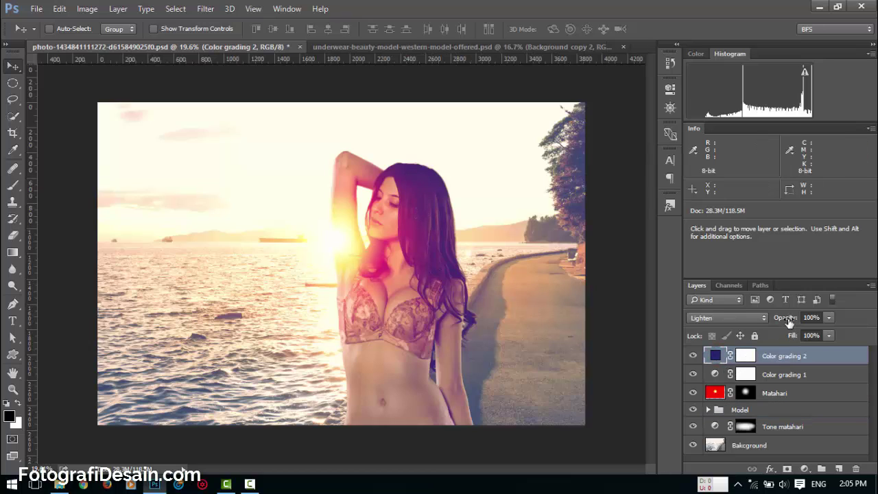
drag(785, 322, 775, 323)
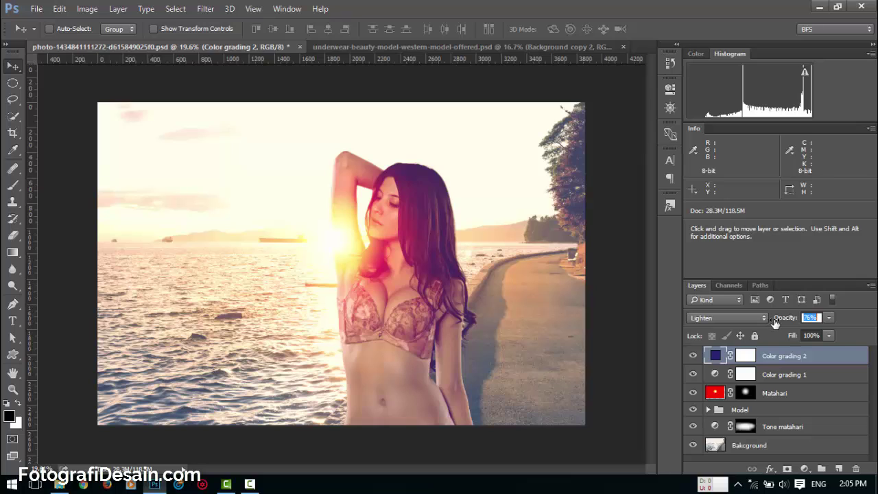
key(Return)
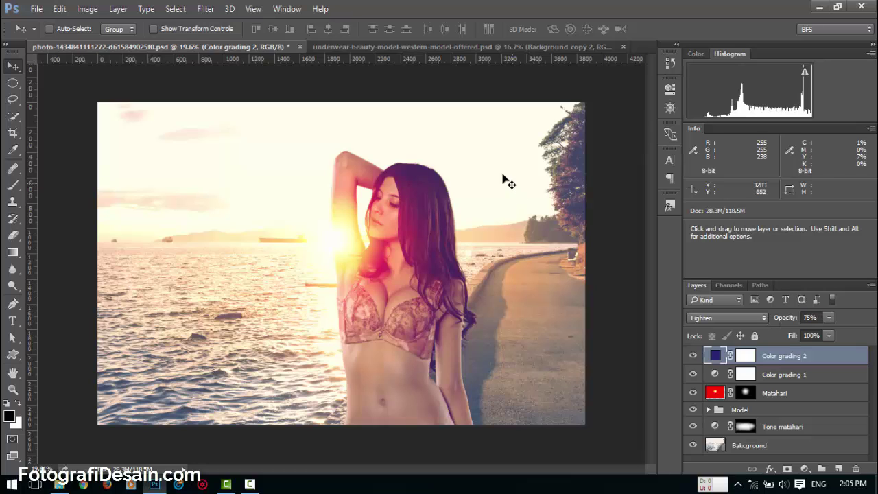
scroll(534, 298, up, 2)
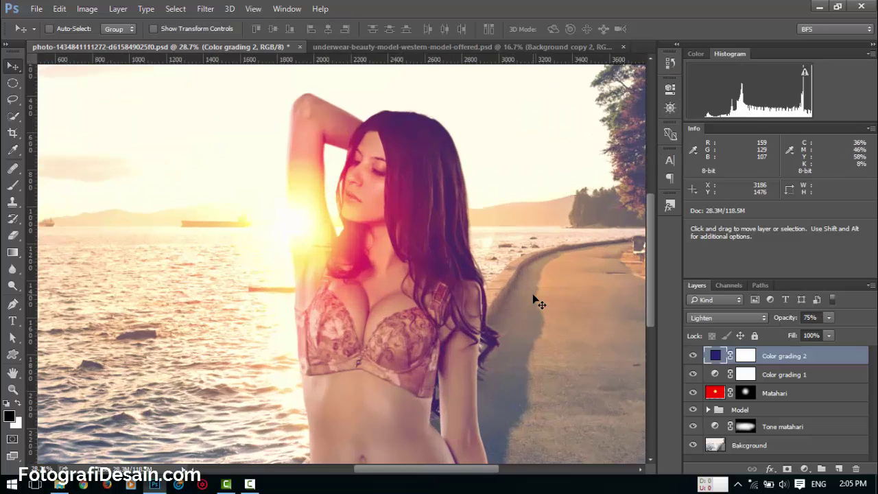
scroll(533, 298, down, 2)
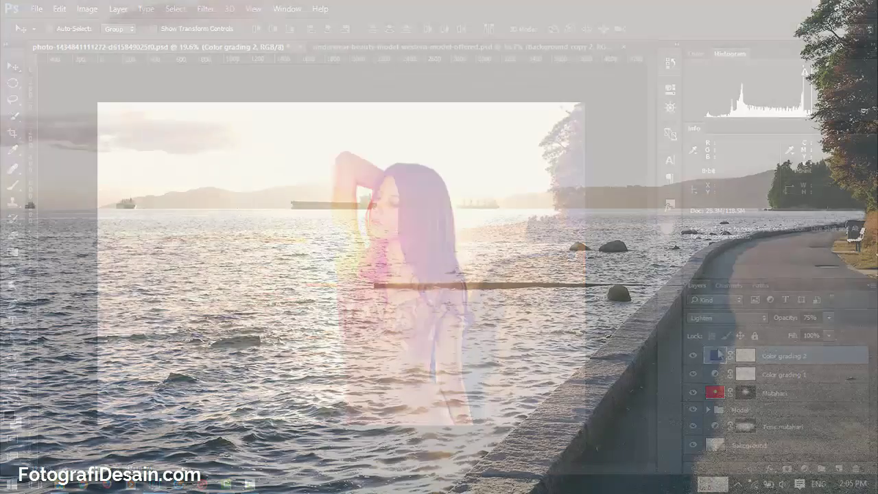